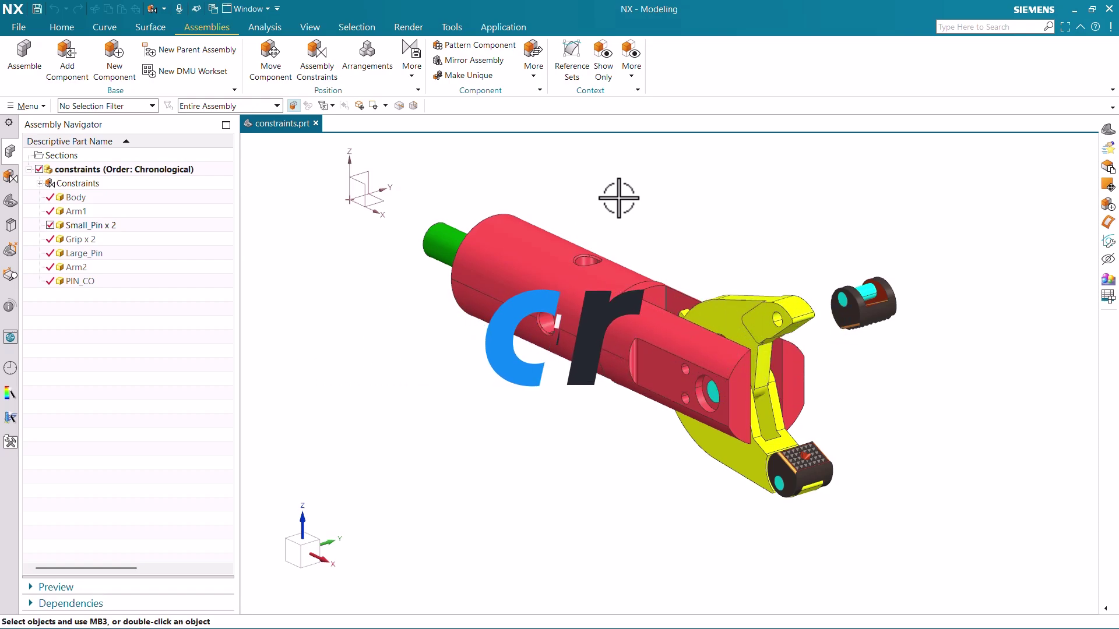
Open Assembly Constraints from the Position group to constrain the gripper parts.
click(330, 59)
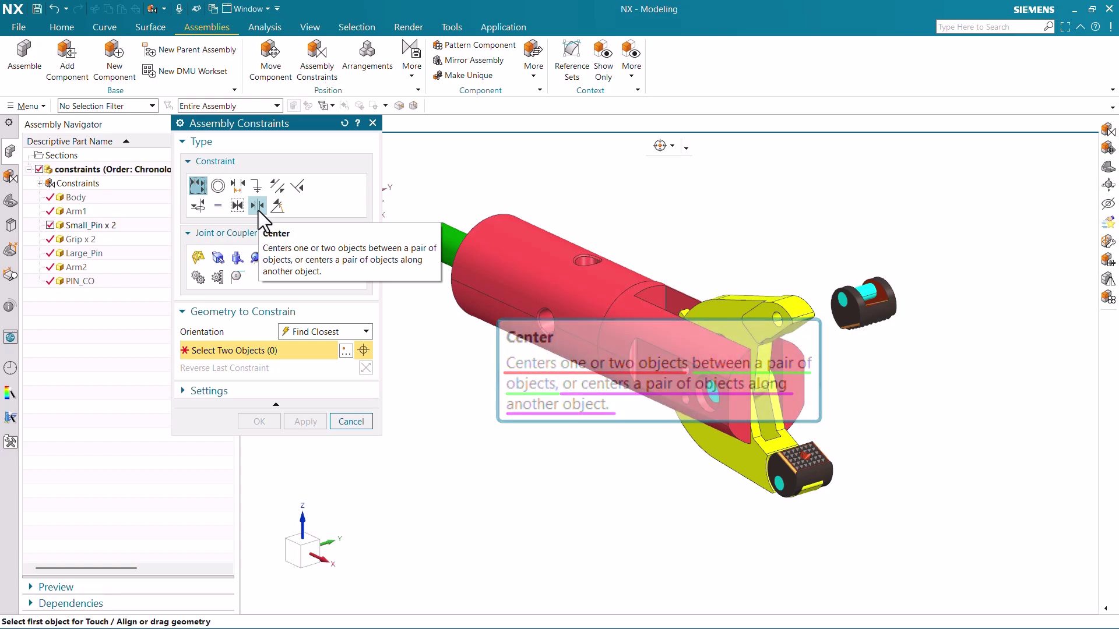
Choose the Center constraint type with the 2 to 2 subtype.
click(256, 206)
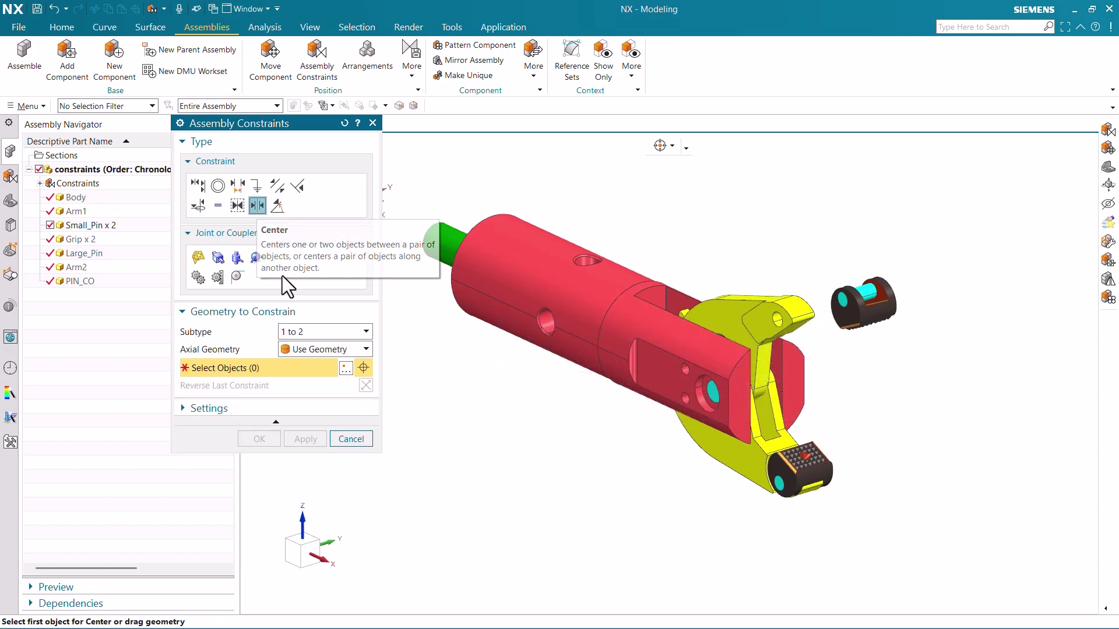
click(300, 330)
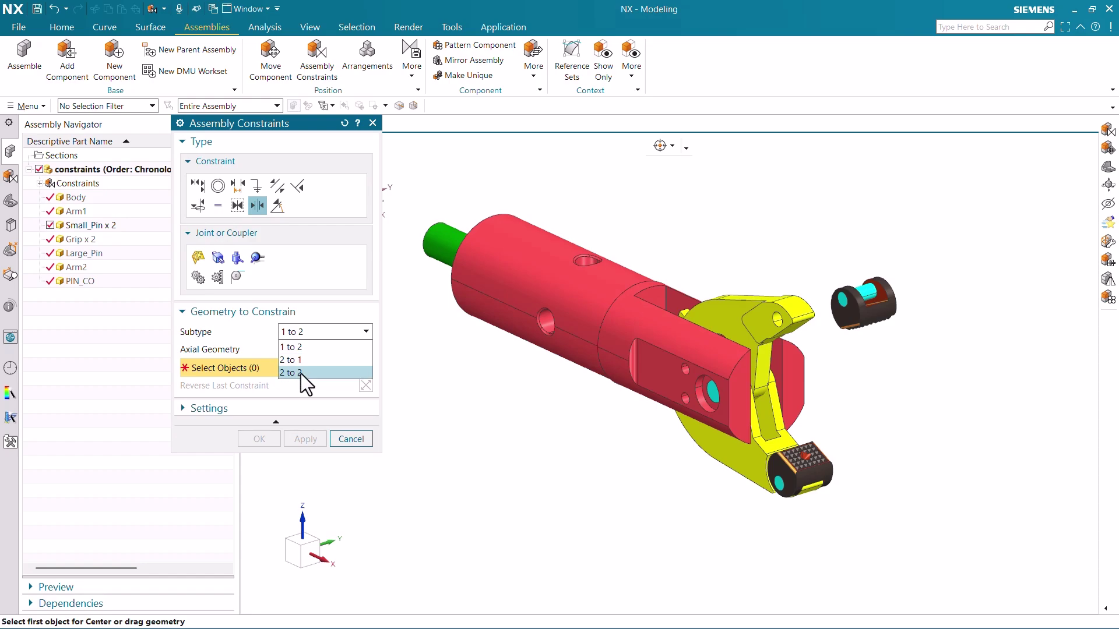
click(257, 211)
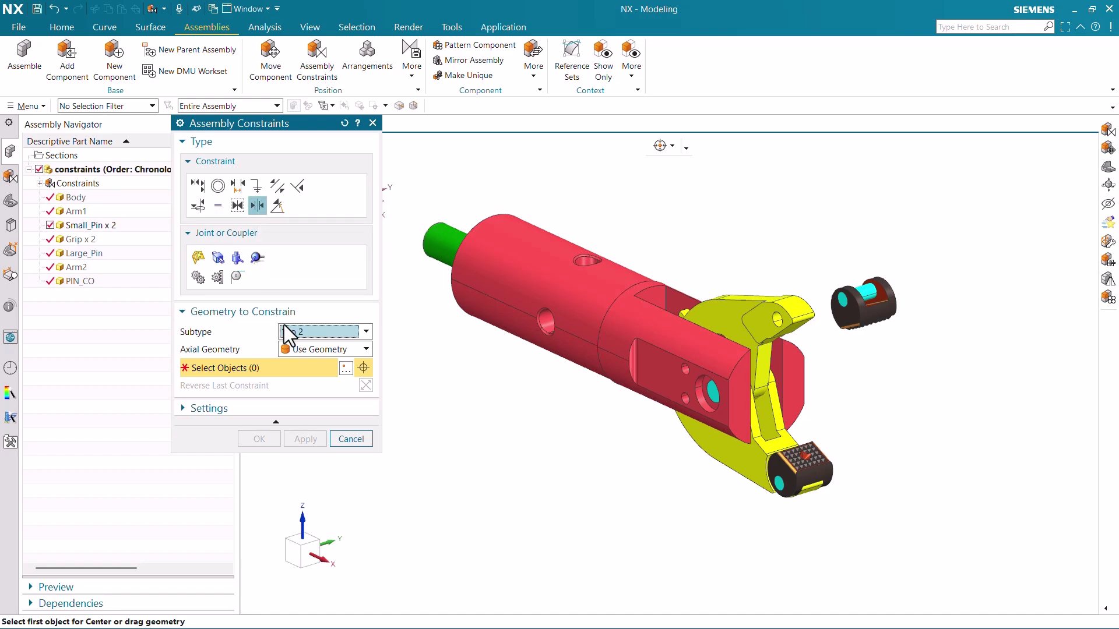
click(298, 334)
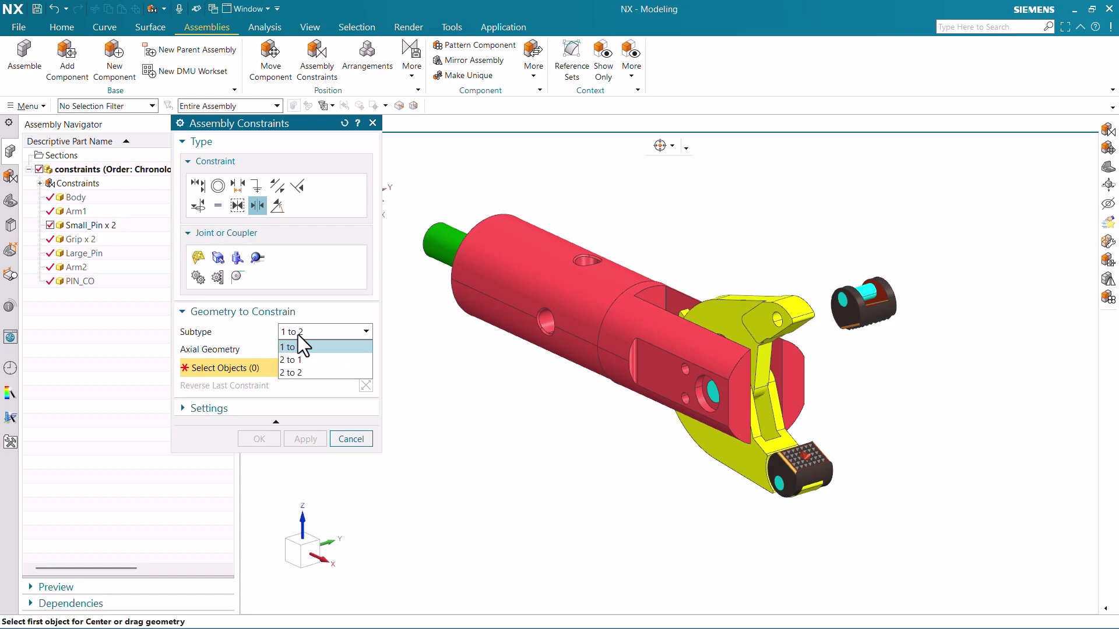
click(292, 373)
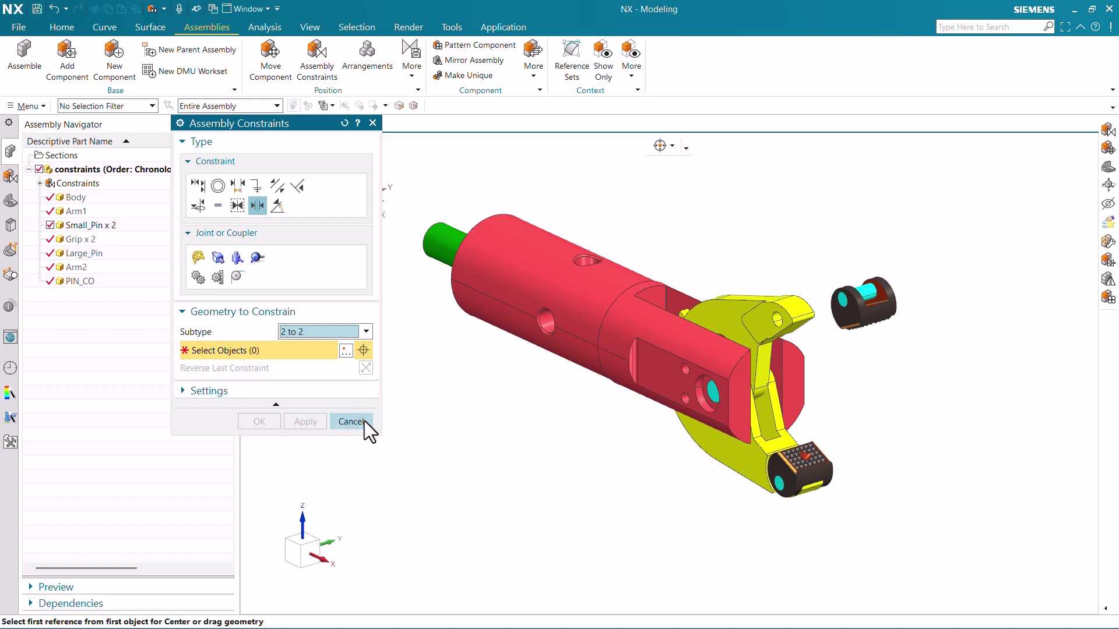
middle_drag(594, 356, 558, 402)
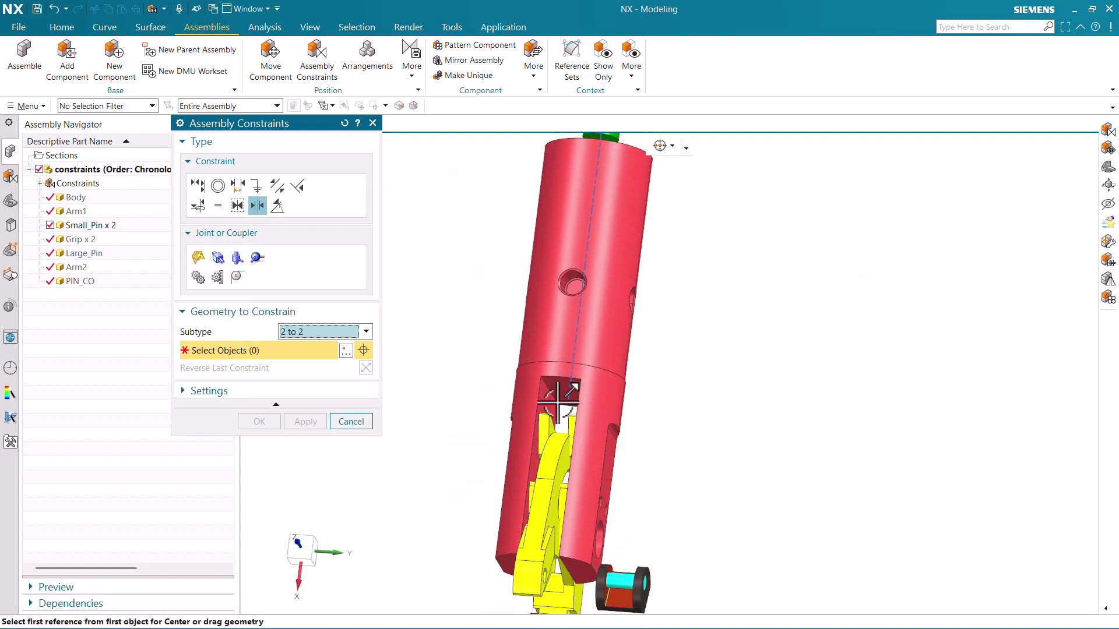
Orbit and zoom to a close, angled view of the yellow arm's lug beside the pin.
key(F8)
scroll(682, 367, up, 5)
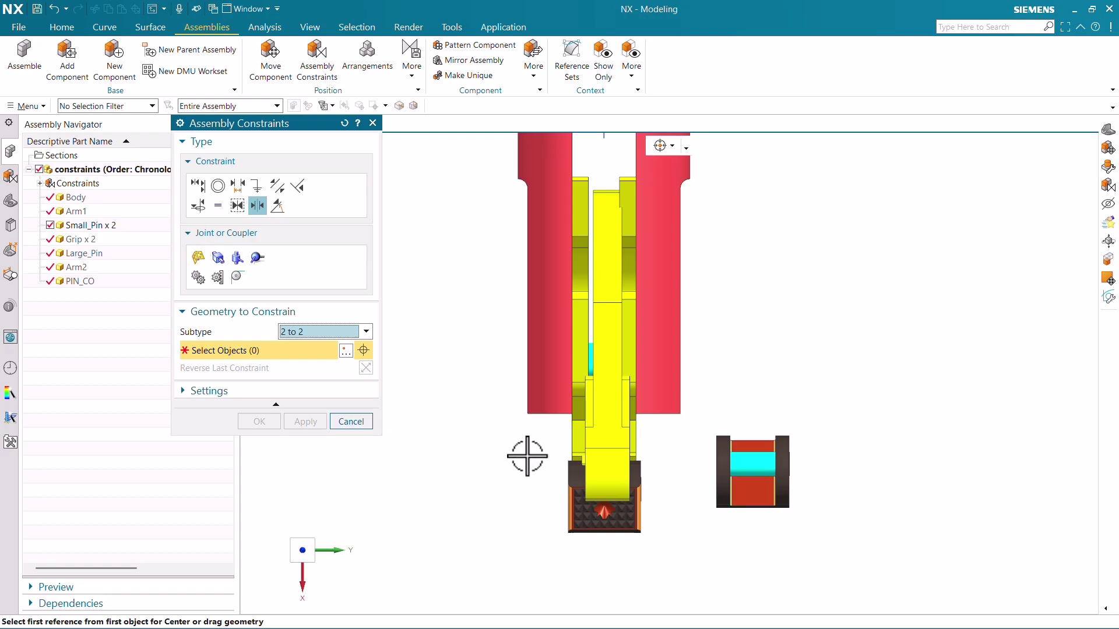
scroll(602, 437, up, 3)
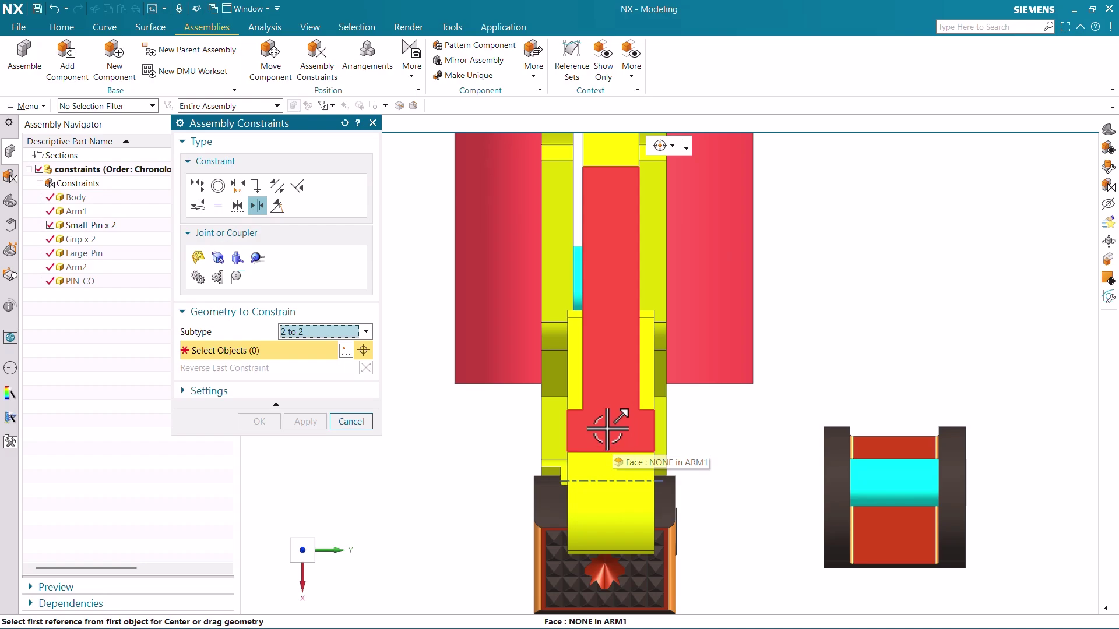
scroll(610, 434, down, 2)
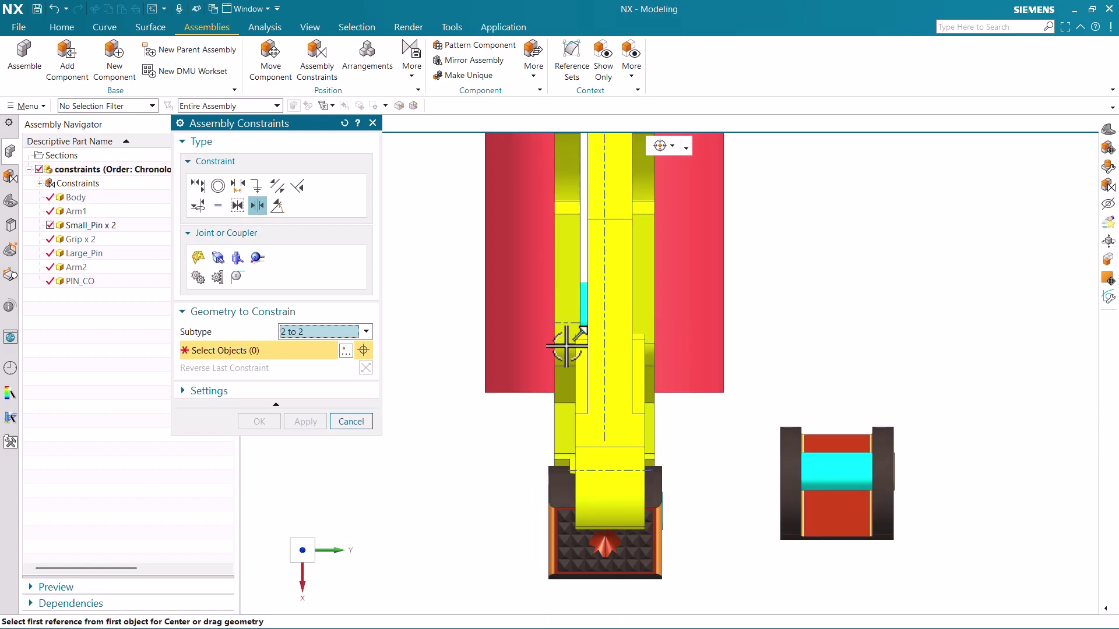
mouse_move(565, 342)
middle_down()
mouse_move(551, 333)
mouse_move(592, 332)
mouse_move(571, 365)
mouse_move(554, 358)
mouse_move(581, 349)
mouse_move(574, 332)
mouse_move(554, 333)
middle_up()
key(F8)
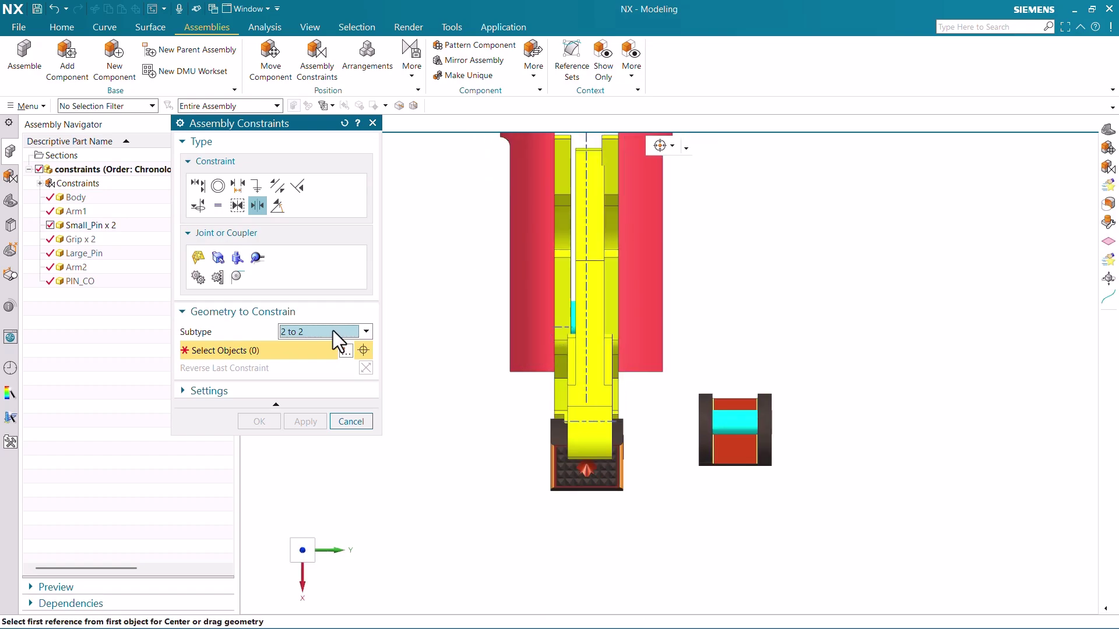
scroll(582, 412, up, 3)
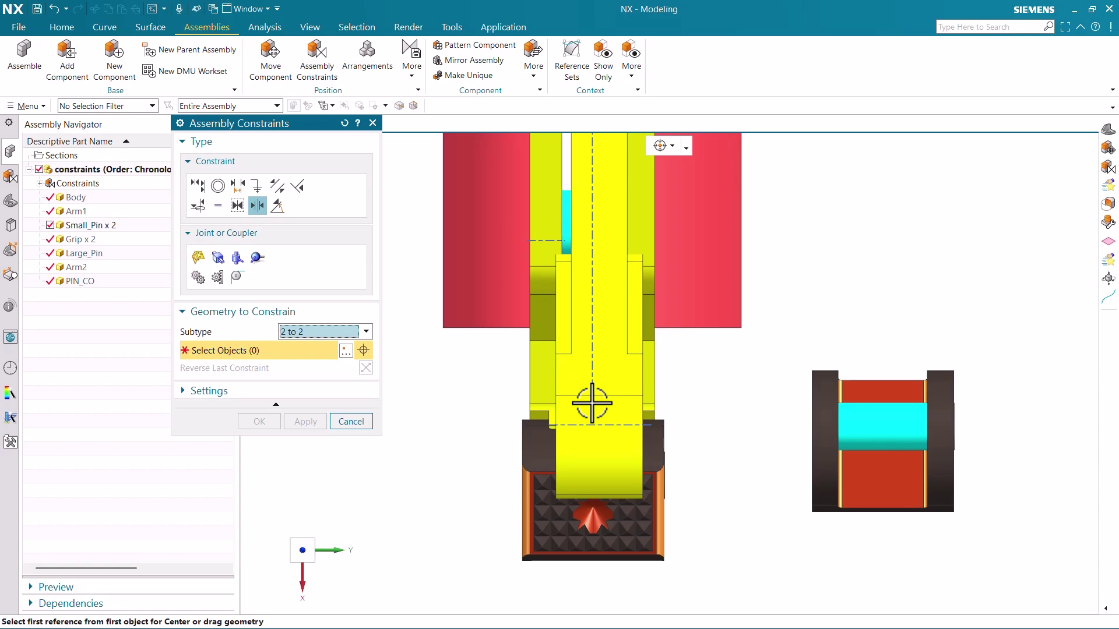
middle_drag(592, 402, 600, 317)
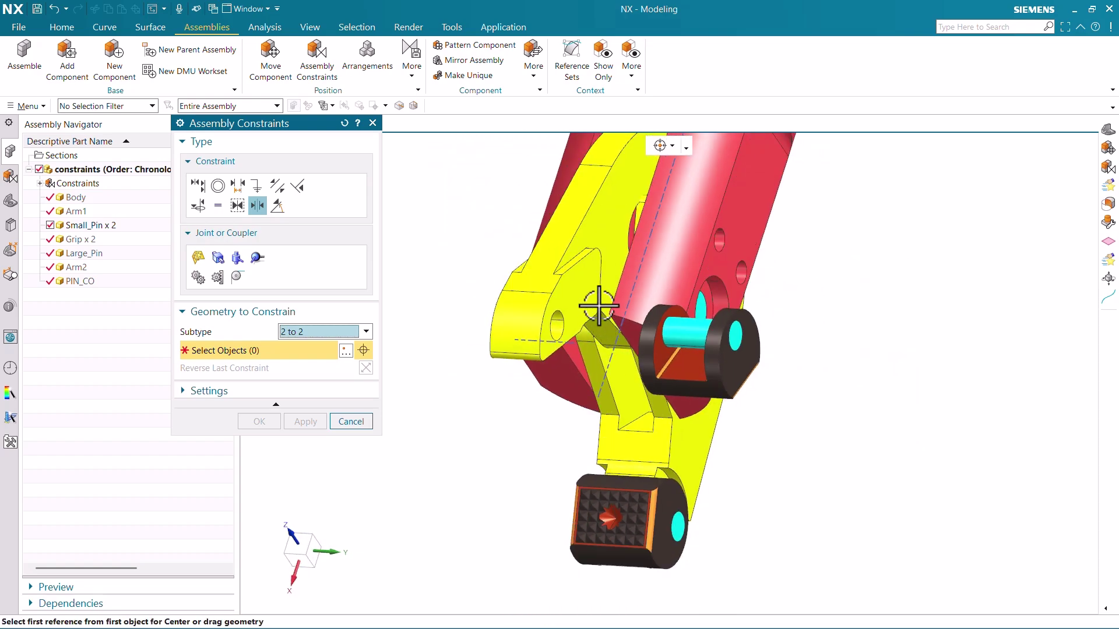
scroll(583, 291, up, 3)
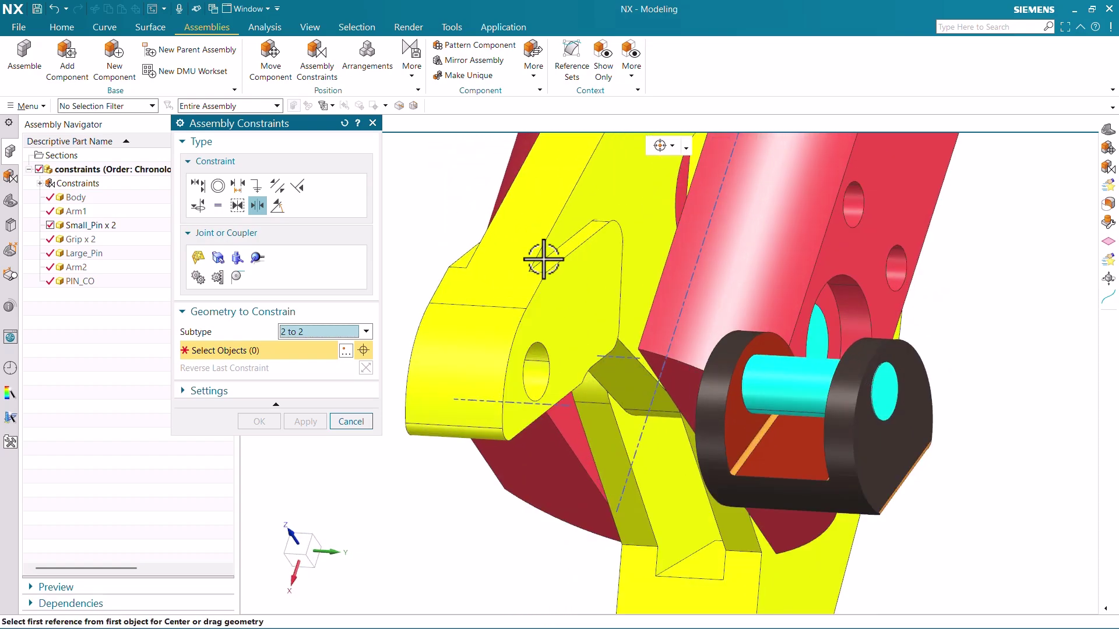
Pick the two opposite faces of the yellow arm lug as the first pair.
click(562, 295)
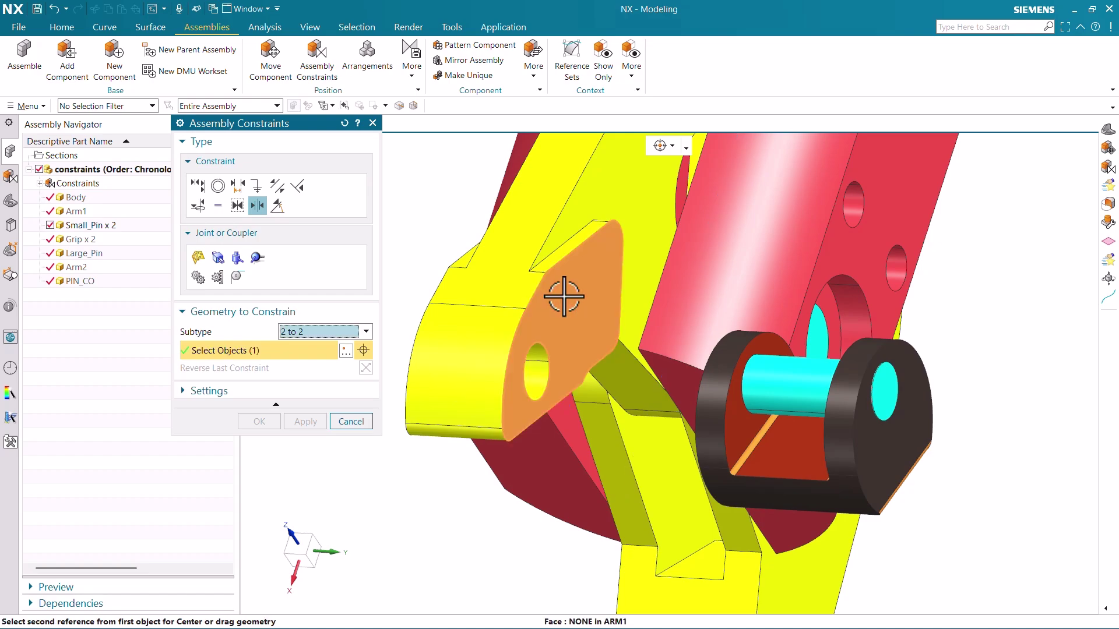
scroll(556, 329, down, 2)
mouse_move(509, 320)
middle_down()
mouse_move(569, 325)
mouse_move(515, 320)
middle_up()
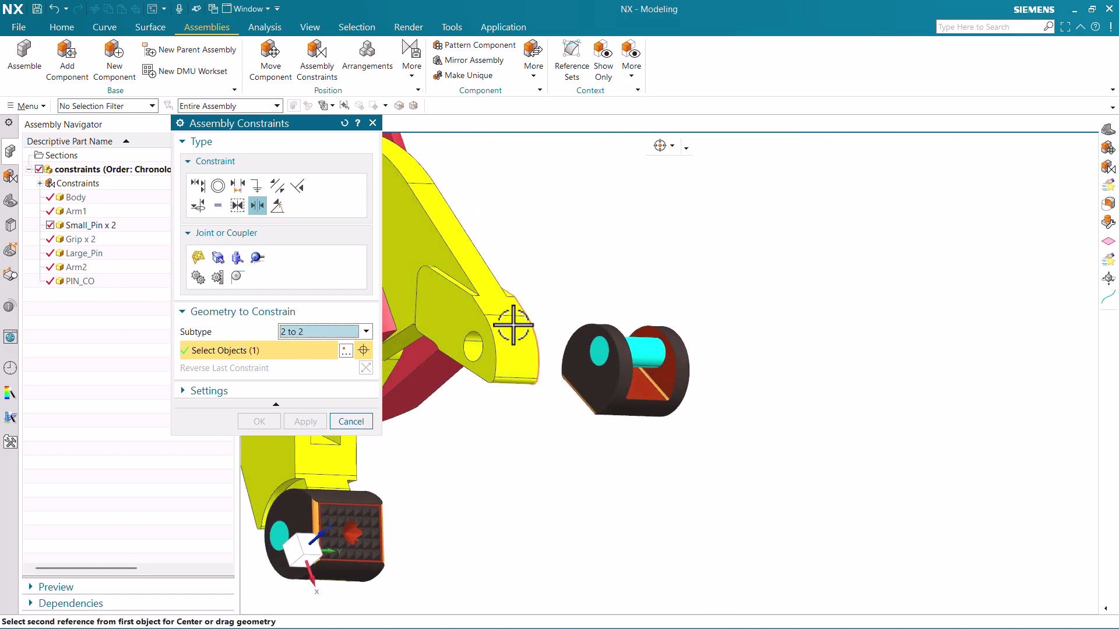
click(473, 320)
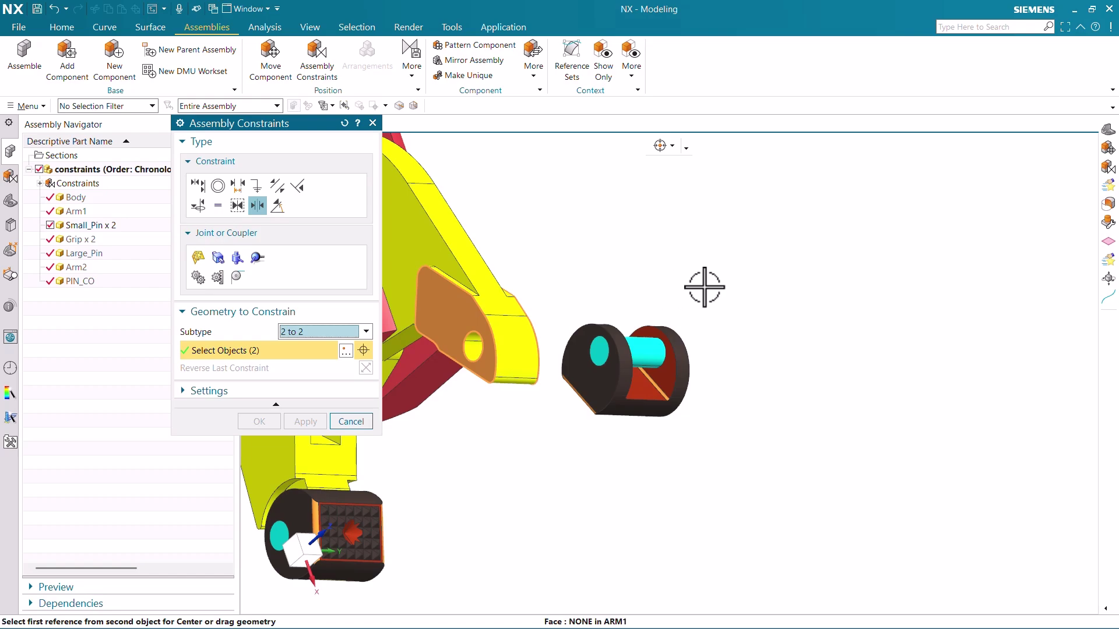
scroll(706, 288, down, 2)
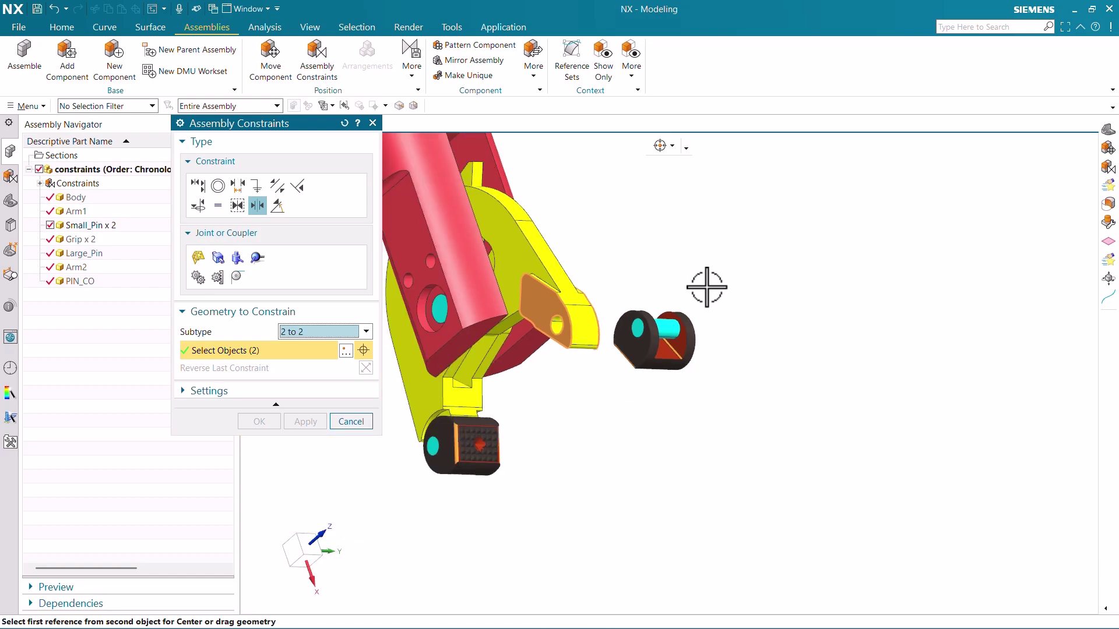
scroll(518, 247, up, 2)
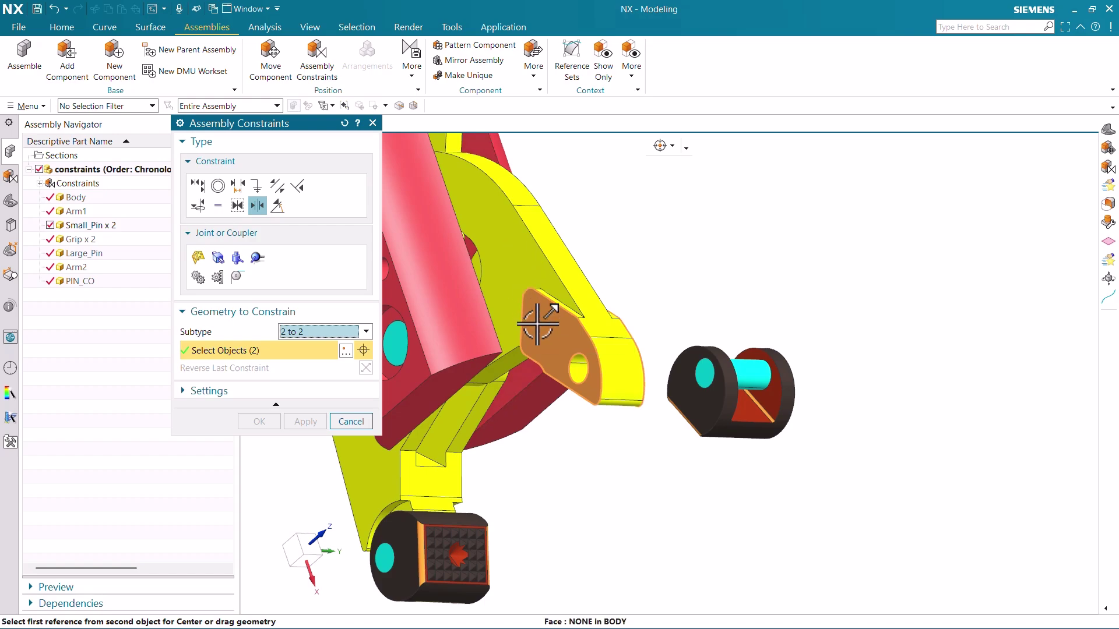
Pick the two inner faces of the red body's slot as the second pair.
middle_drag(537, 323, 468, 344)
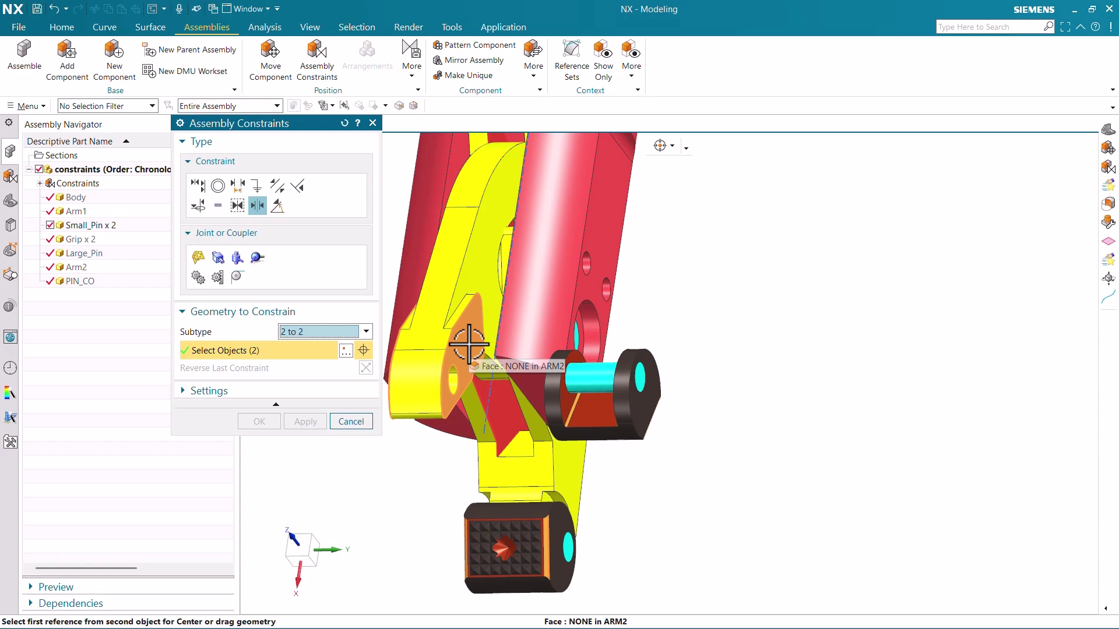
scroll(511, 349, down, 2)
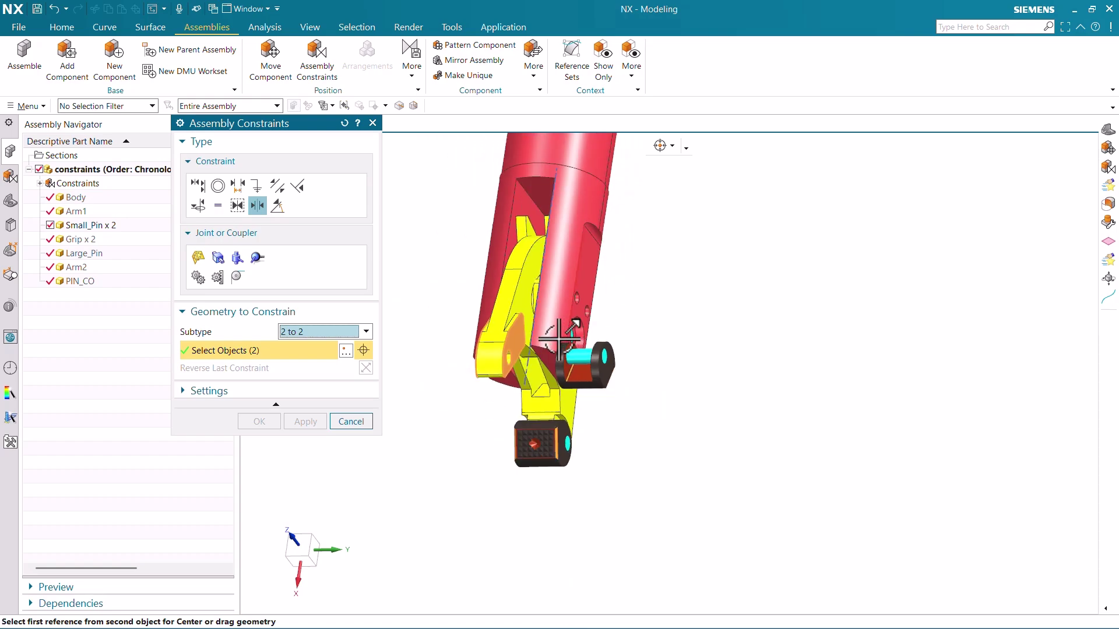
scroll(546, 308, up, 2)
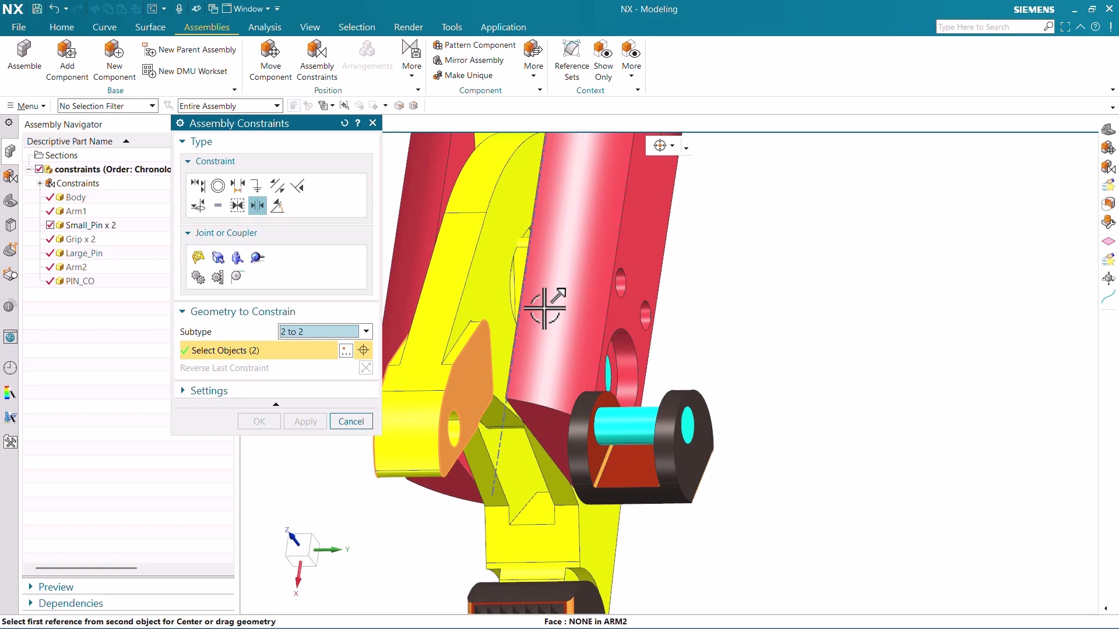
middle_drag(540, 309, 576, 319)
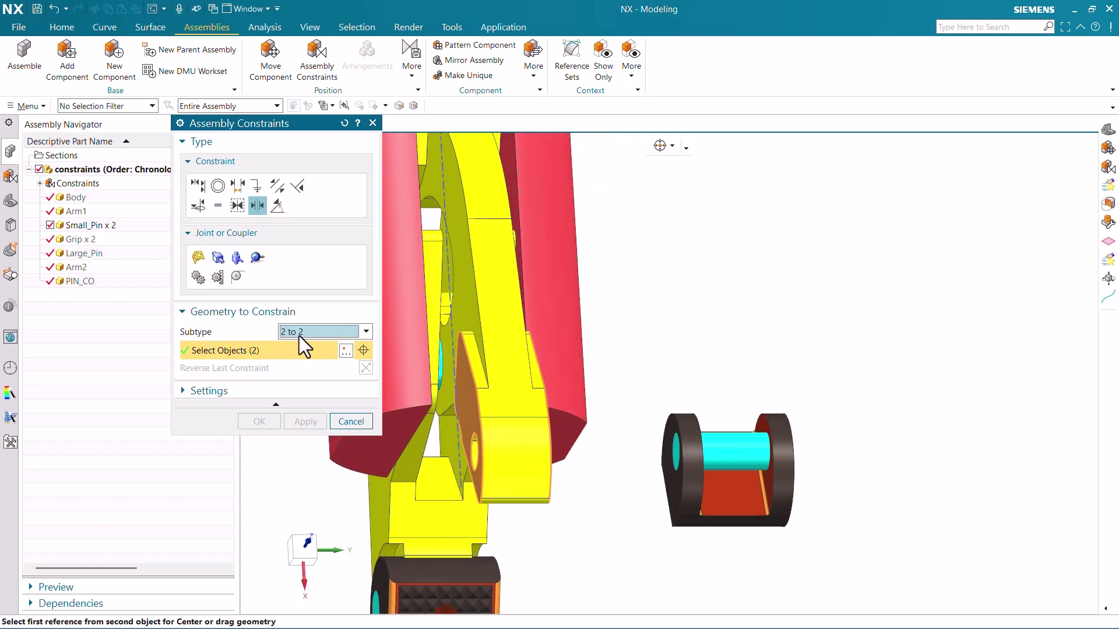
middle_drag(478, 418, 502, 457)
scroll(524, 297, up, 2)
click(524, 297)
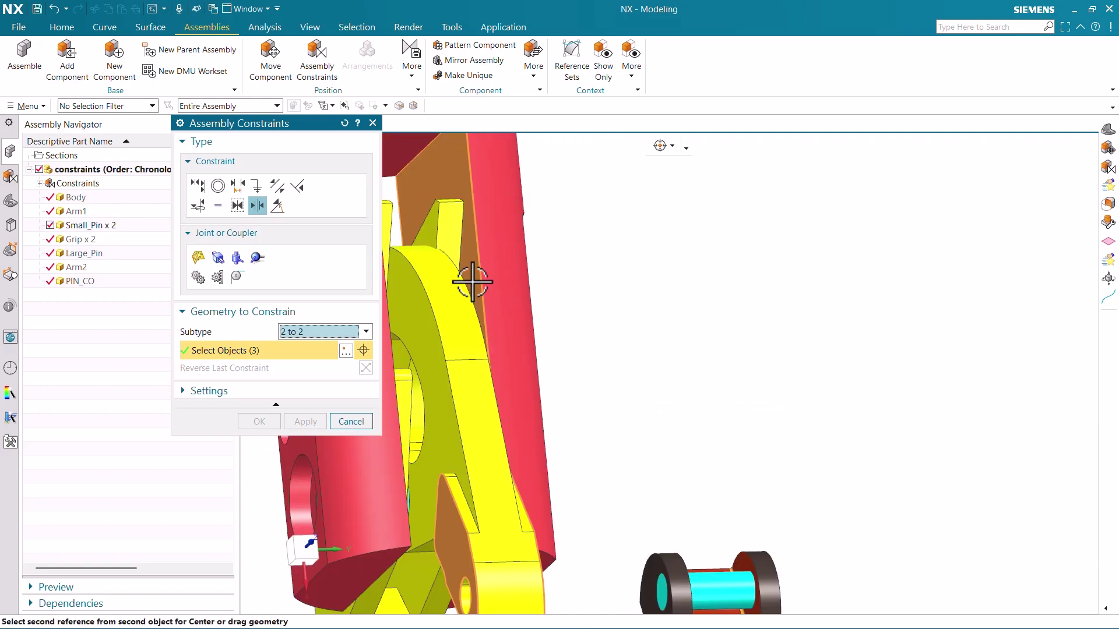
scroll(659, 372, down, 3)
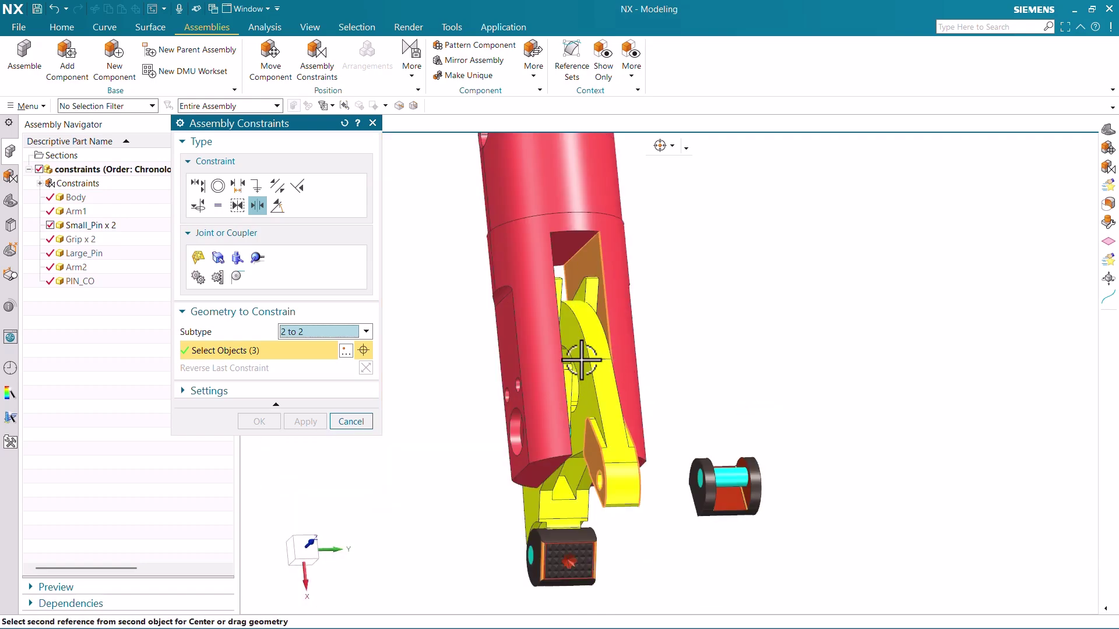
middle_drag(579, 352, 545, 333)
scroll(527, 303, up, 2)
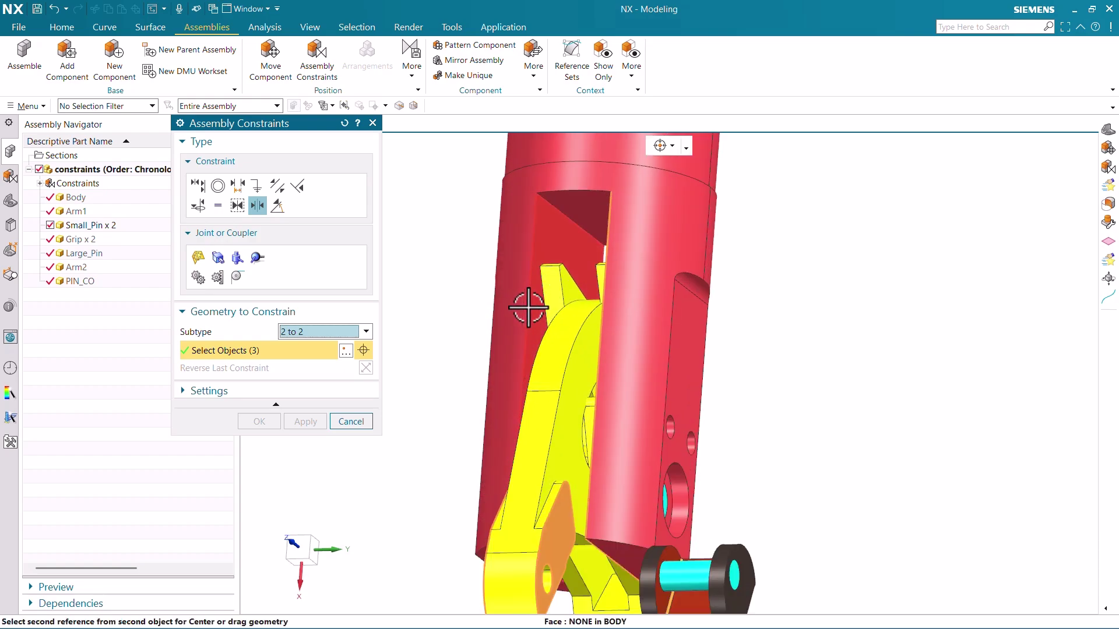
click(532, 309)
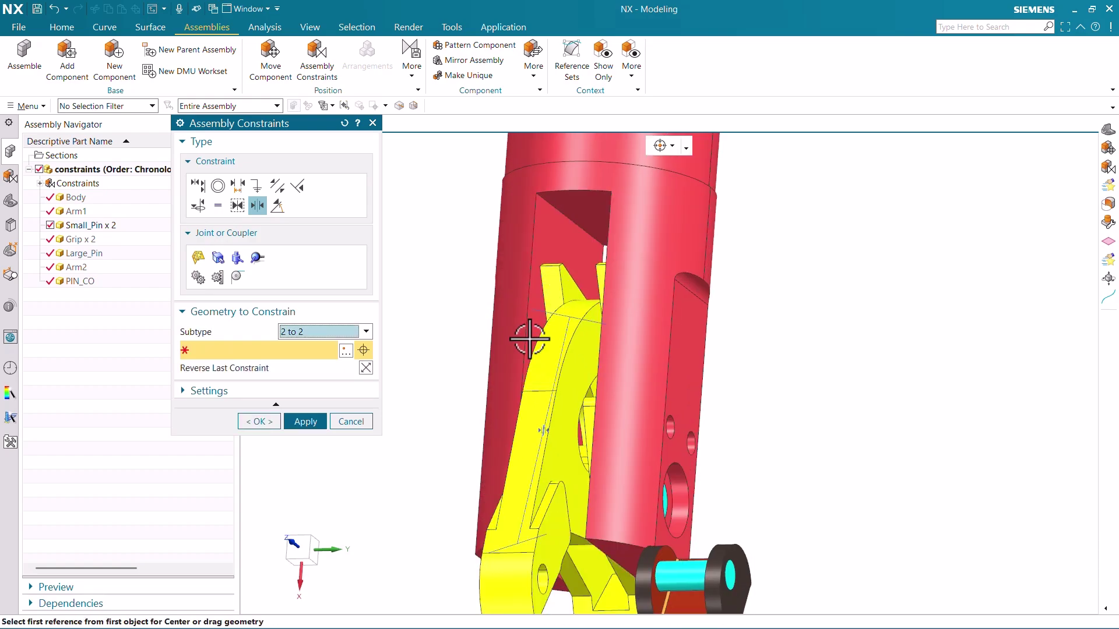
Apply the Center 2 to 2 constraint, centring the arm in the slot.
middle_drag(522, 340, 562, 350)
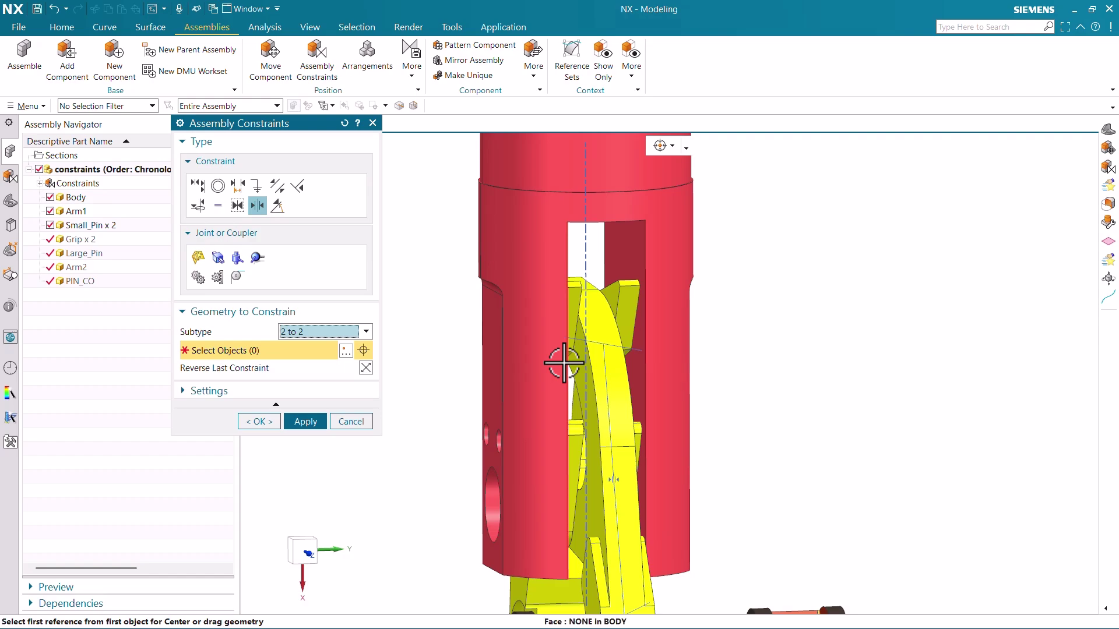
key(F8)
scroll(612, 517, up, 3)
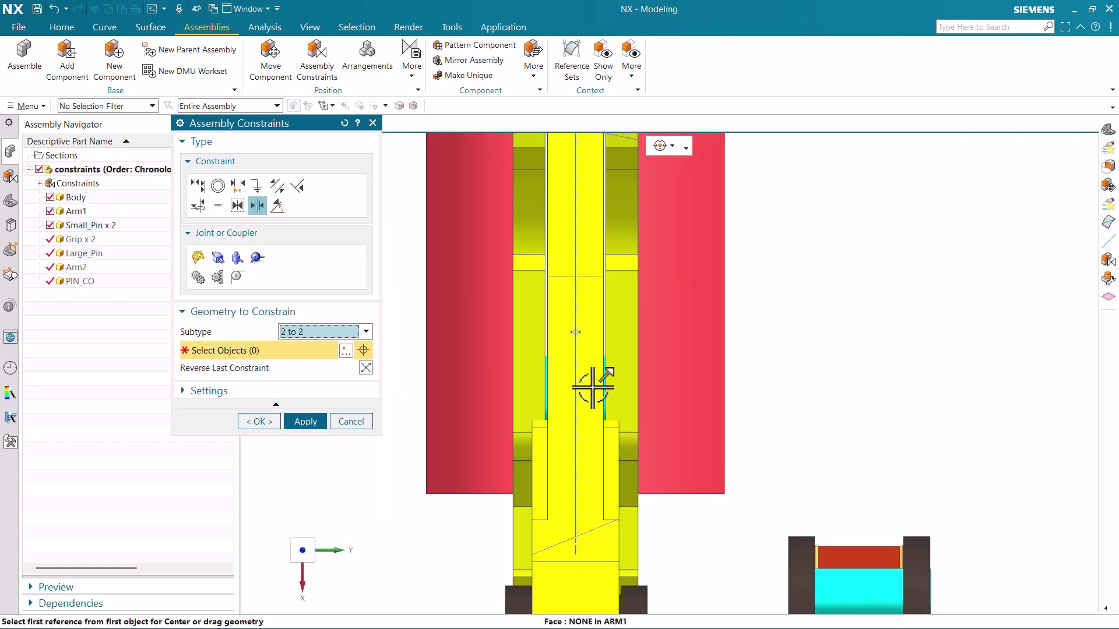
click(262, 420)
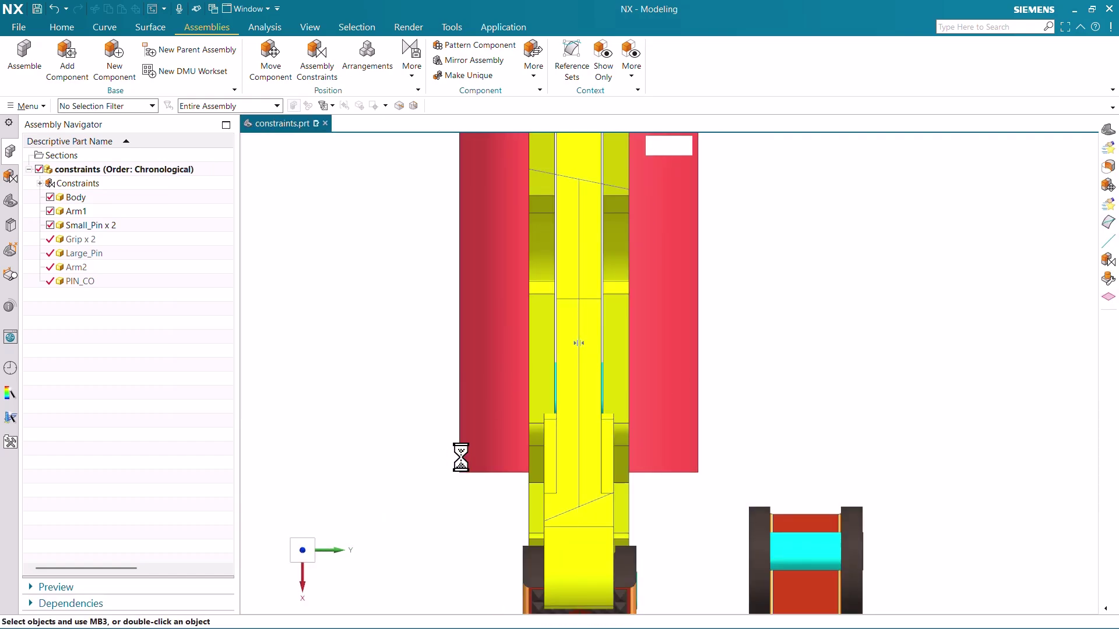
scroll(589, 399, down, 2)
scroll(617, 297, up, 2)
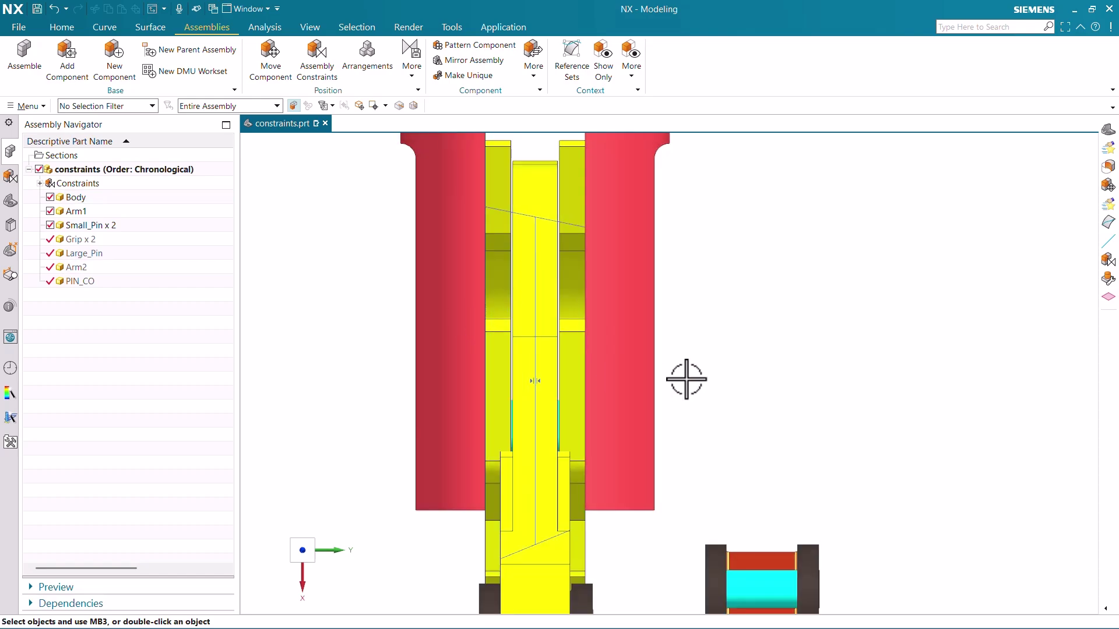
Undo and redo the centering constraint to compare the arm's positions.
key(ctrl+z)
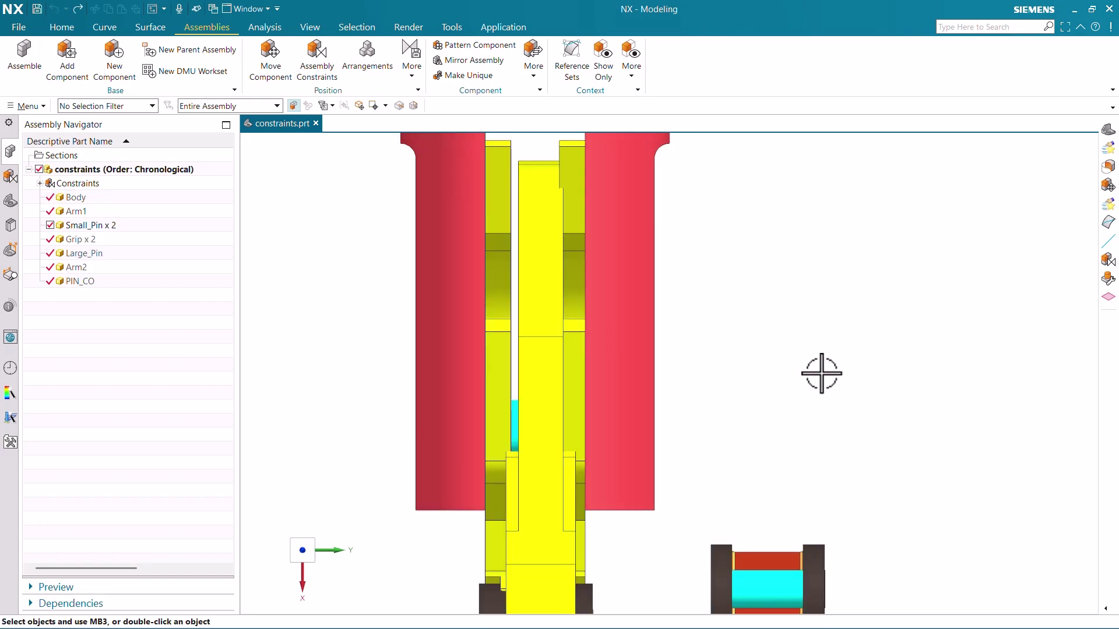
key(ctrl+y)
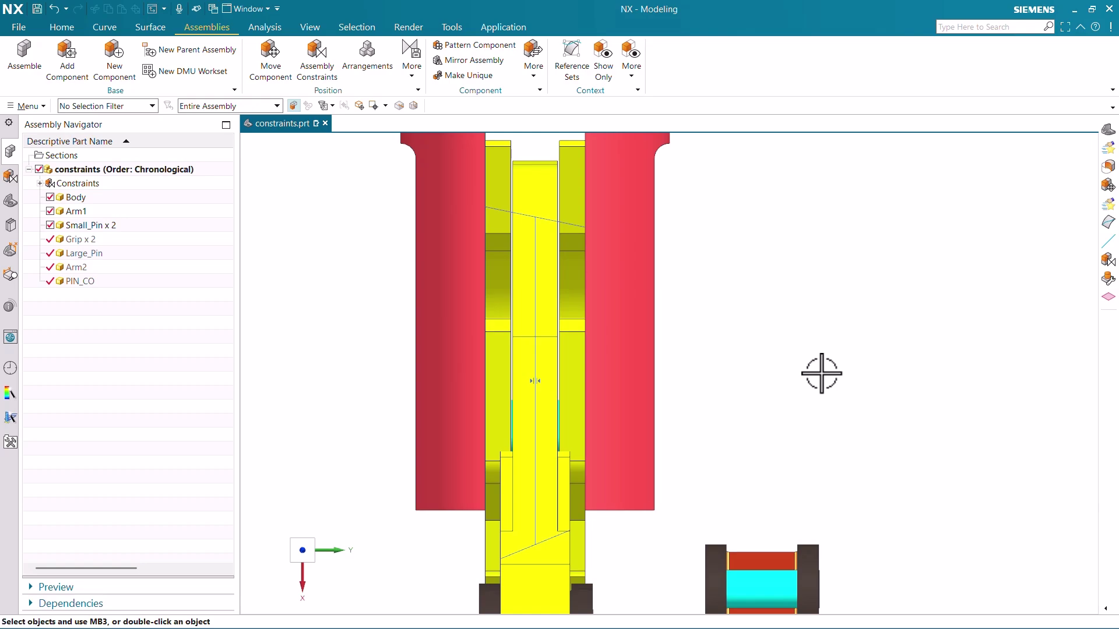
scroll(608, 356, down, 5)
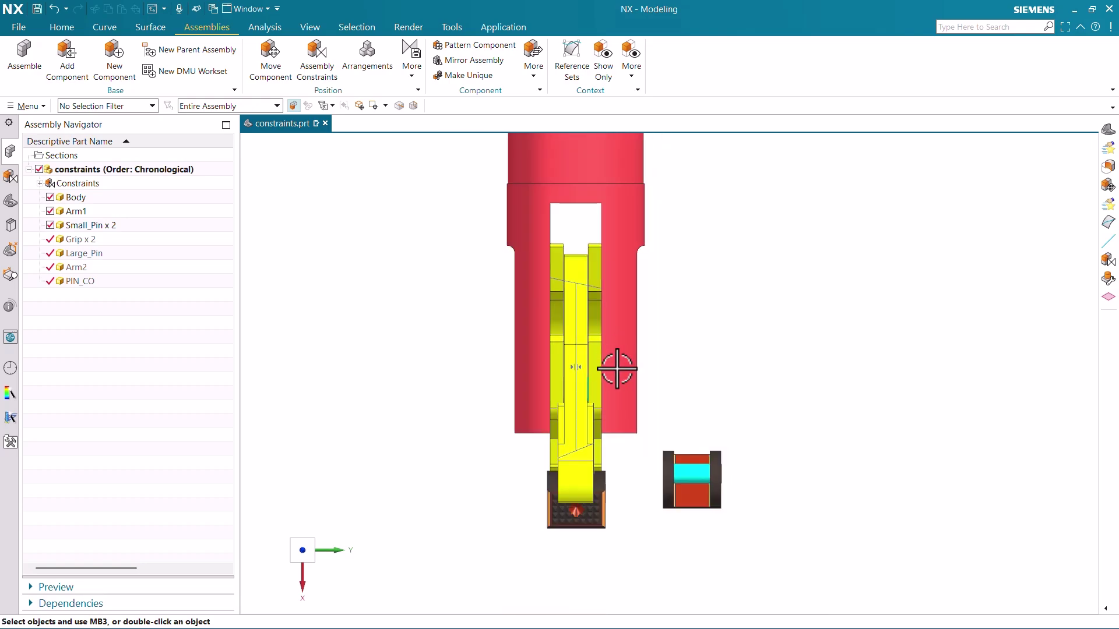
scroll(602, 353, up, 1)
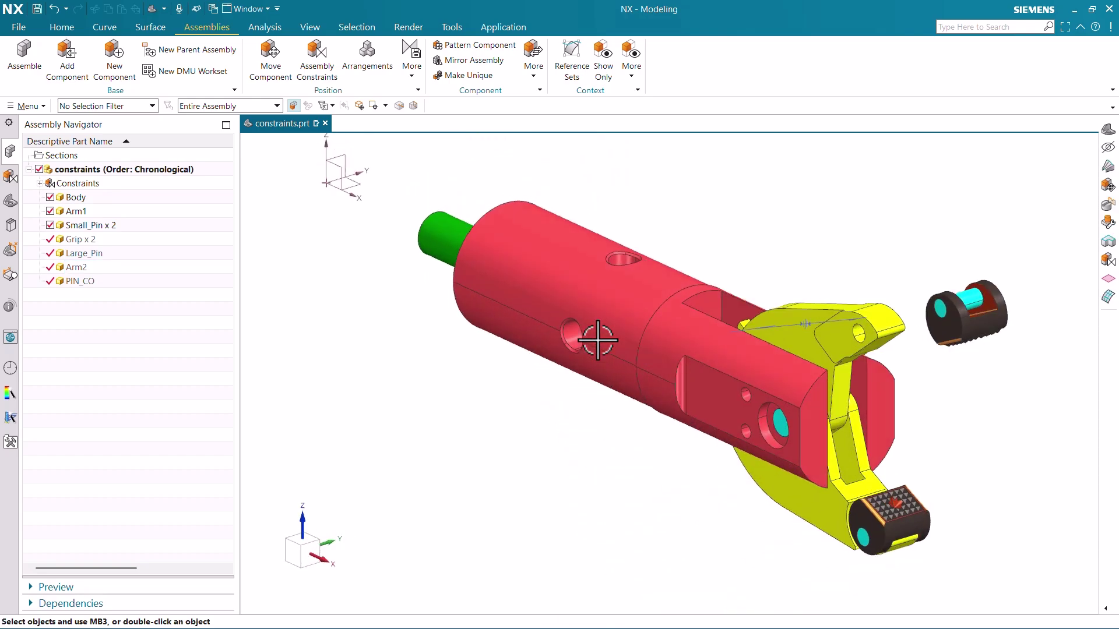
click(324, 73)
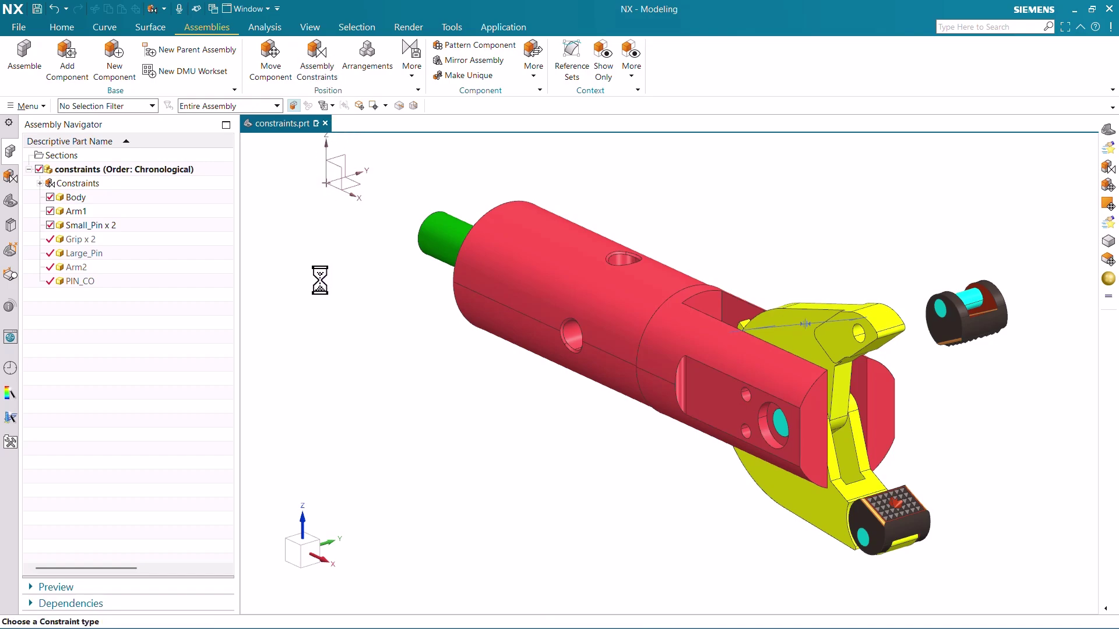
Switch the Center constraint subtype to 2 to 1.
click(307, 332)
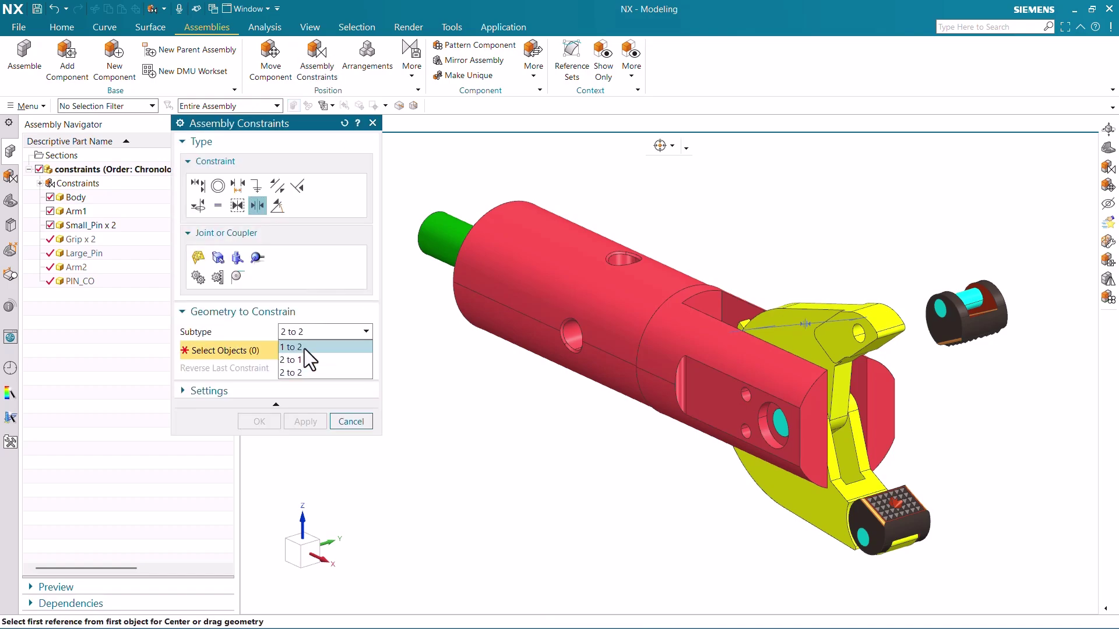
click(303, 361)
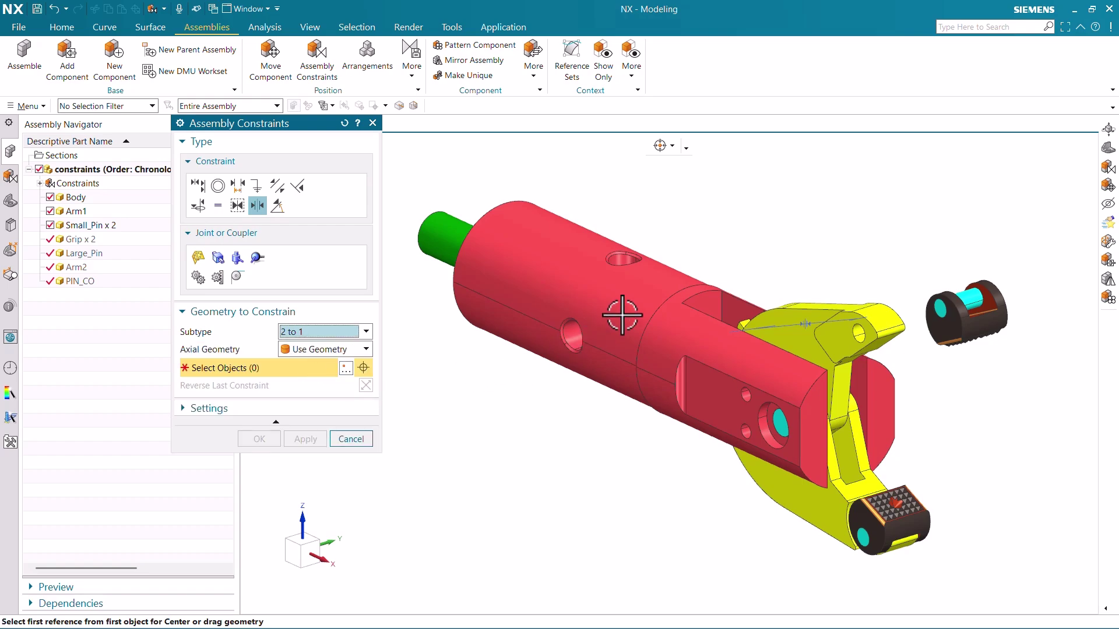
scroll(781, 314, down, 3)
scroll(761, 311, up, 5)
scroll(760, 312, up, 3)
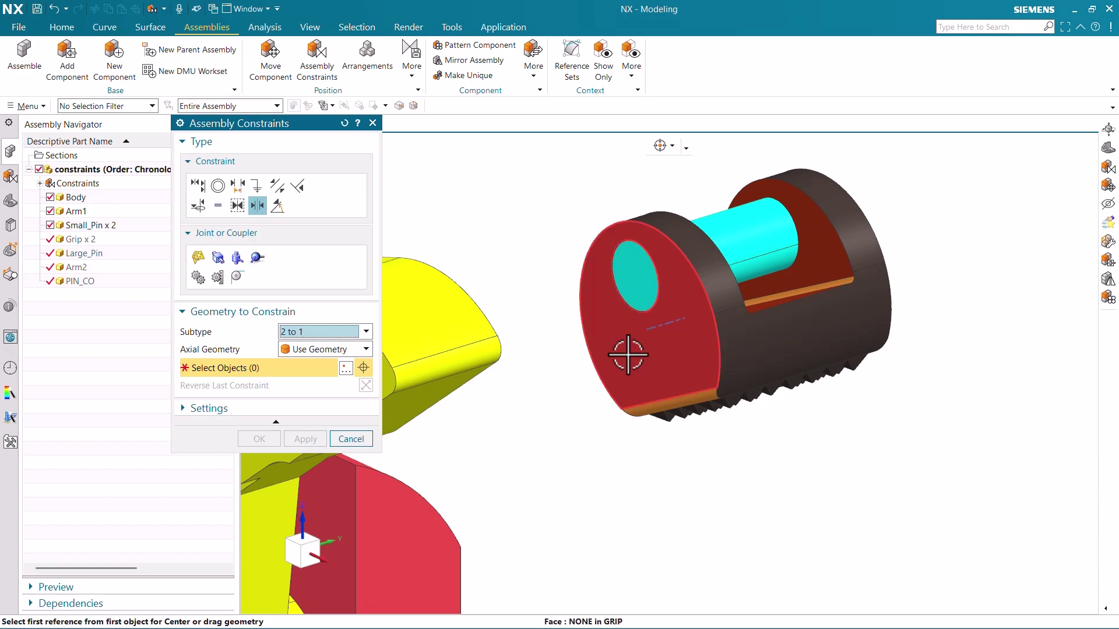
Center the grip's two side faces on the datum XZ plane and apply the constraint.
click(644, 342)
scroll(739, 357, down, 3)
scroll(739, 358, up, 2)
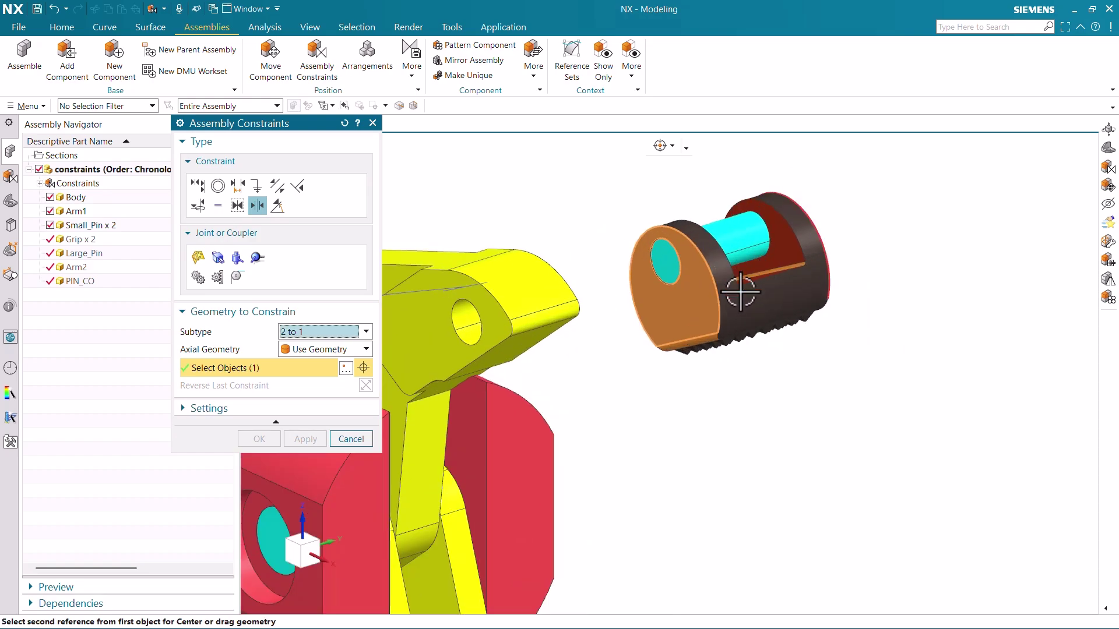
middle_drag(740, 357, 683, 300)
scroll(825, 312, down, 3)
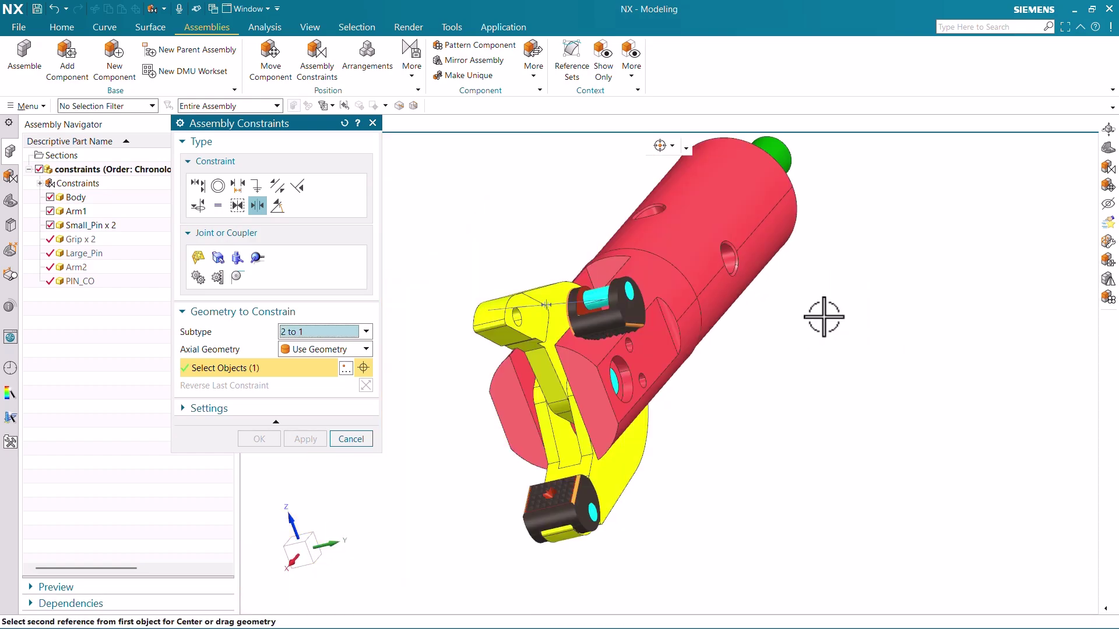
click(622, 315)
scroll(627, 408, down, 4)
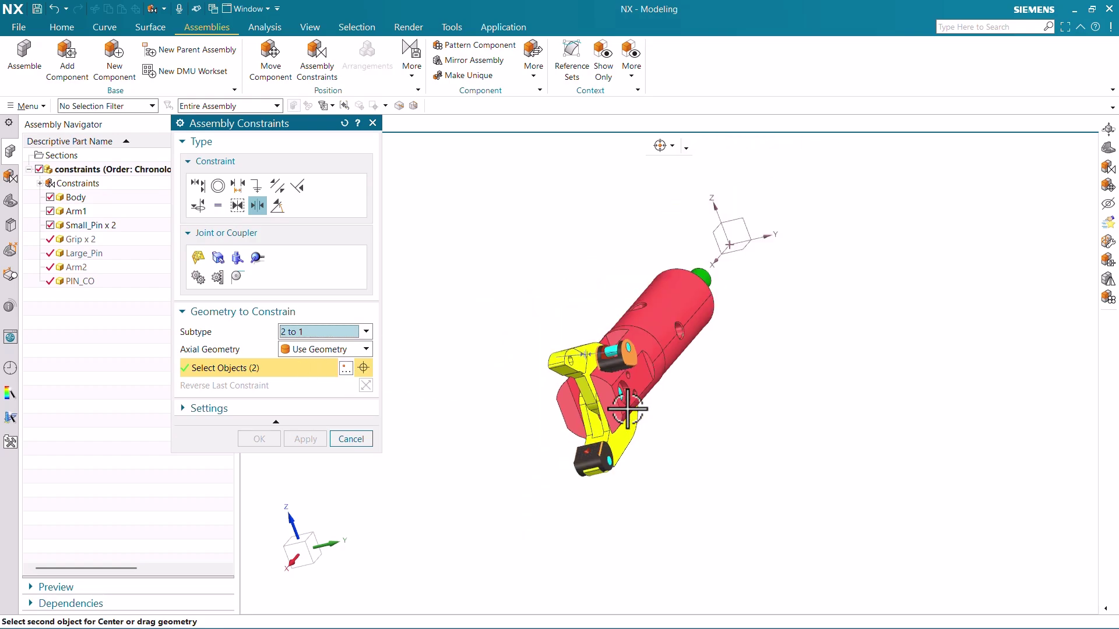
middle_drag(644, 338, 607, 352)
click(670, 250)
click(271, 438)
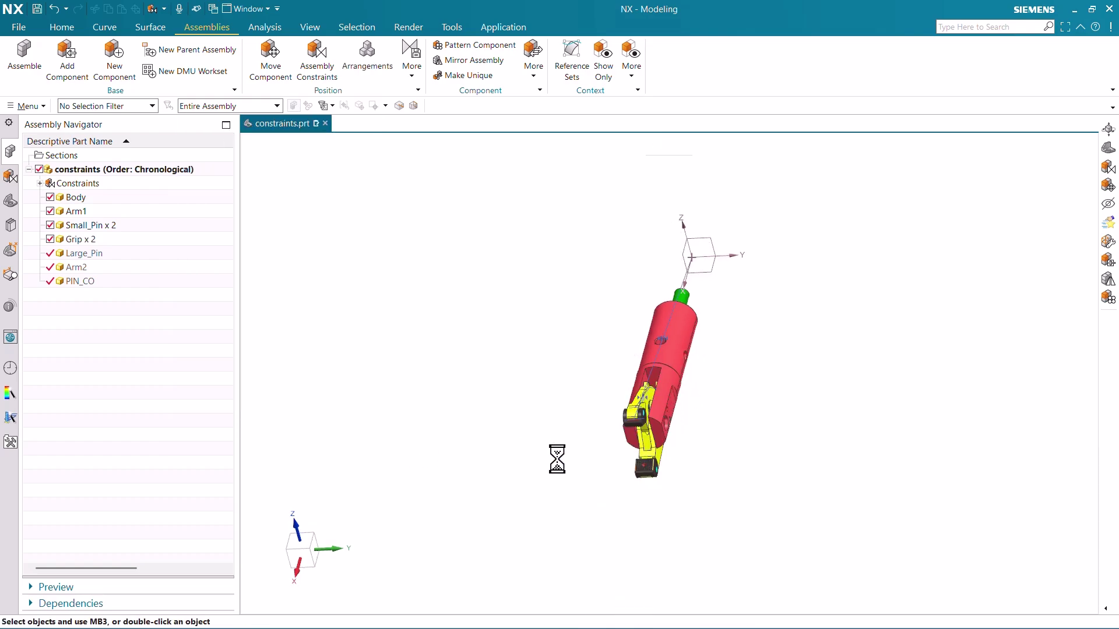
Orbit to an oblique view and fit the whole gripper assembly in the window.
middle_drag(699, 392, 718, 438)
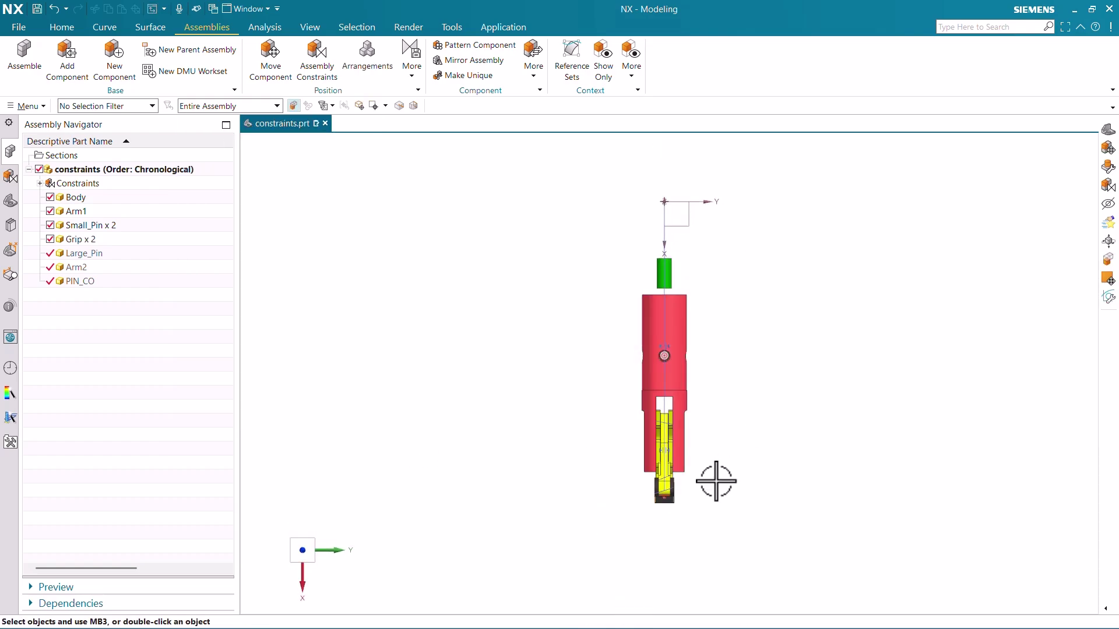
scroll(717, 478, up, 10)
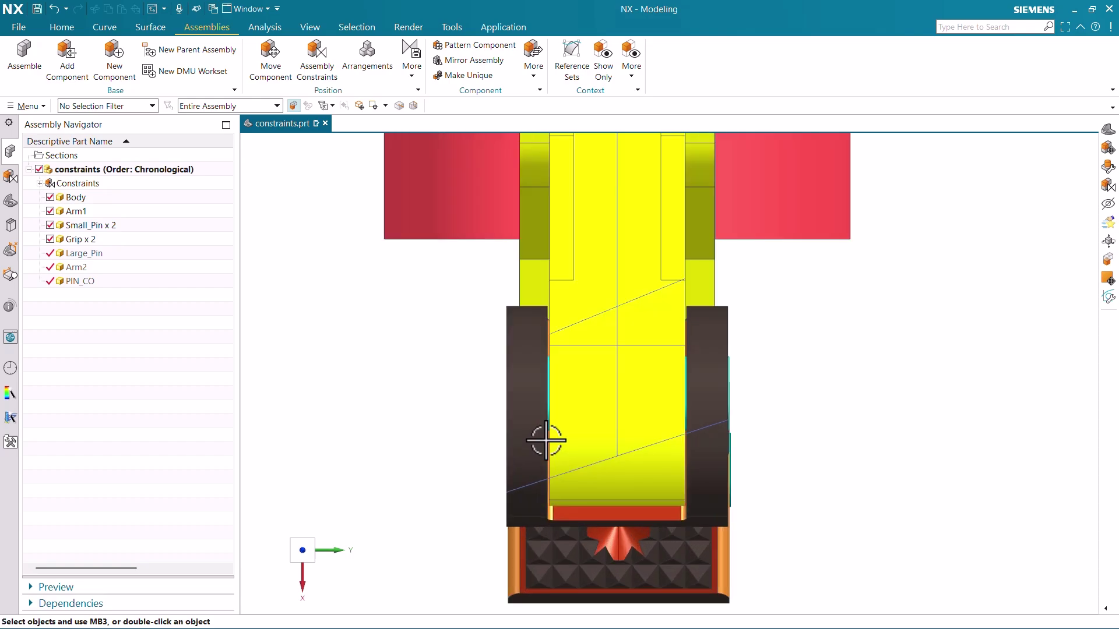
scroll(571, 429, down, 5)
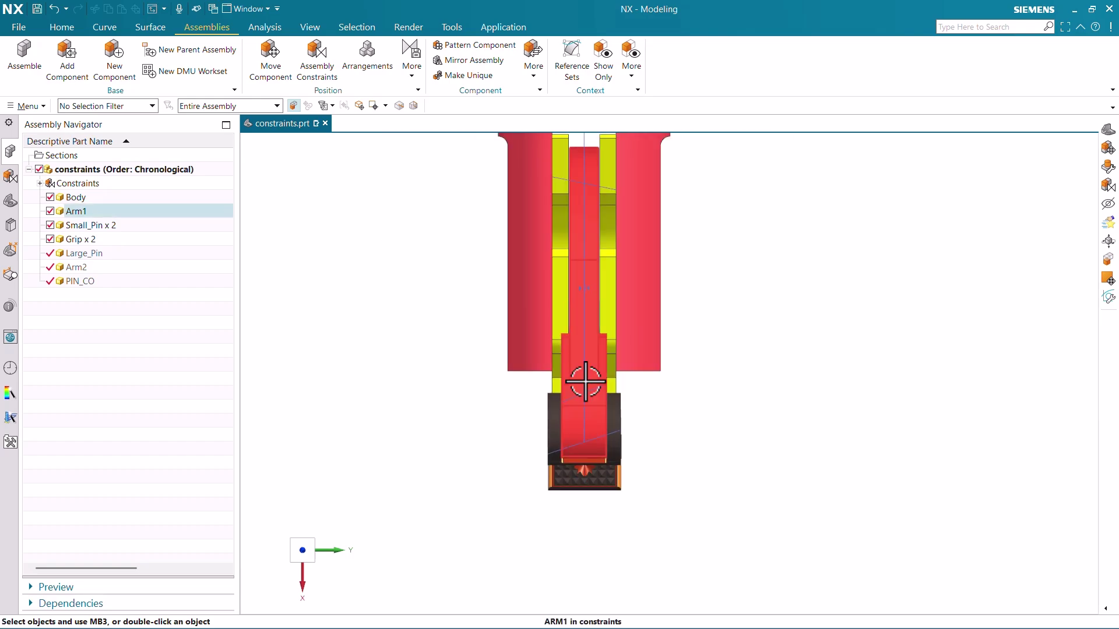
scroll(574, 390, down, 3)
scroll(581, 235, up, 3)
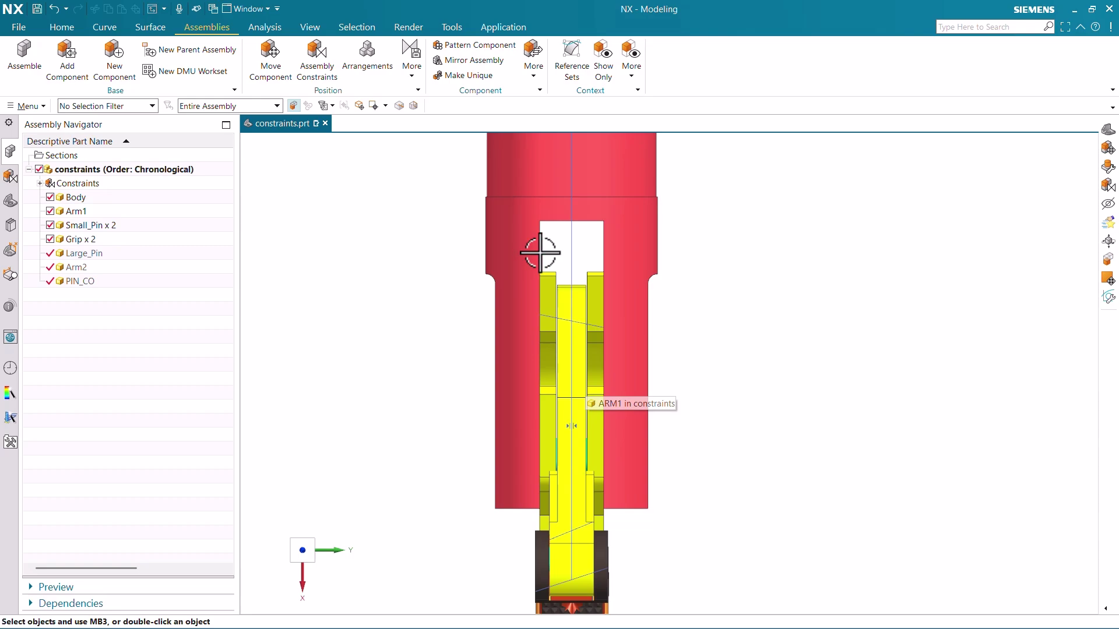
middle_drag(639, 332, 577, 416)
scroll(577, 417, down, 4)
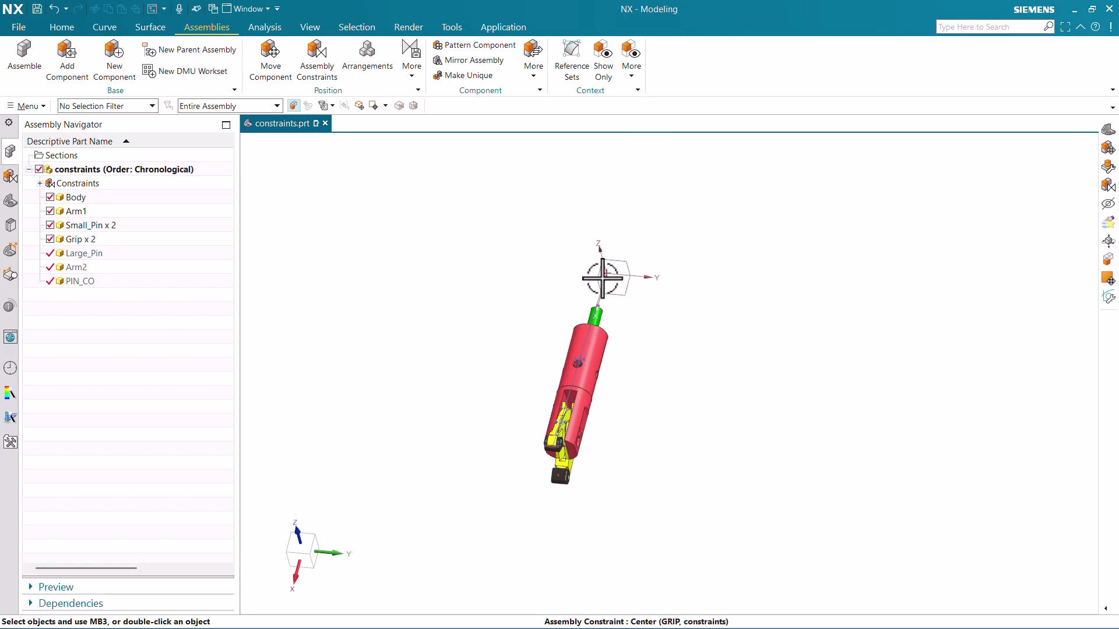
middle_drag(604, 270, 563, 277)
key(Home)
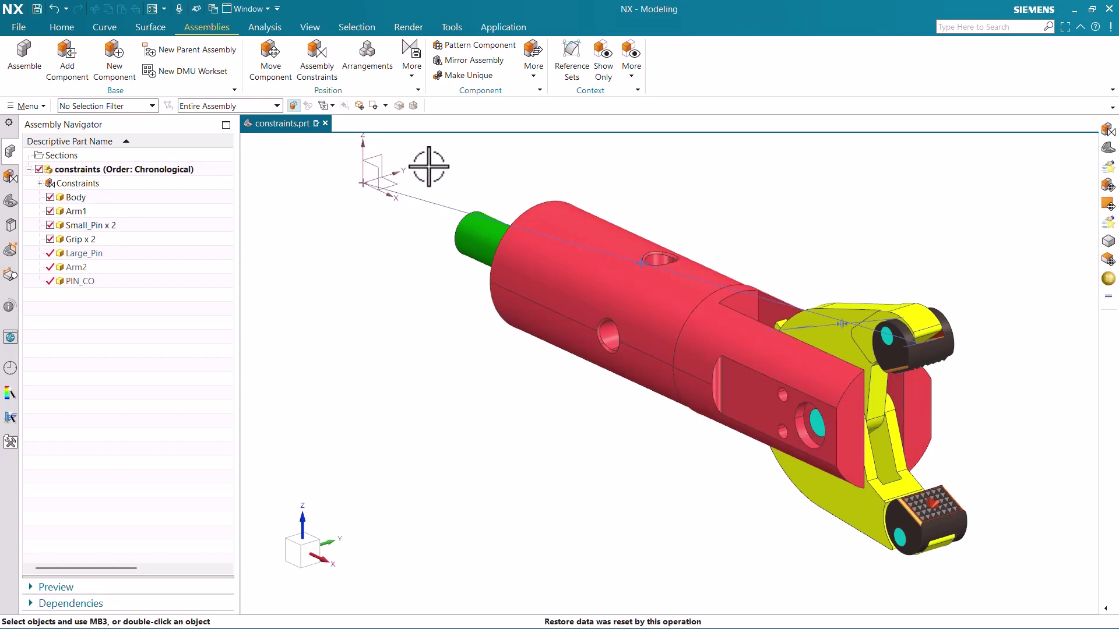
Start a Center 1 to 2 constraint, then cancel it without applying.
click(320, 74)
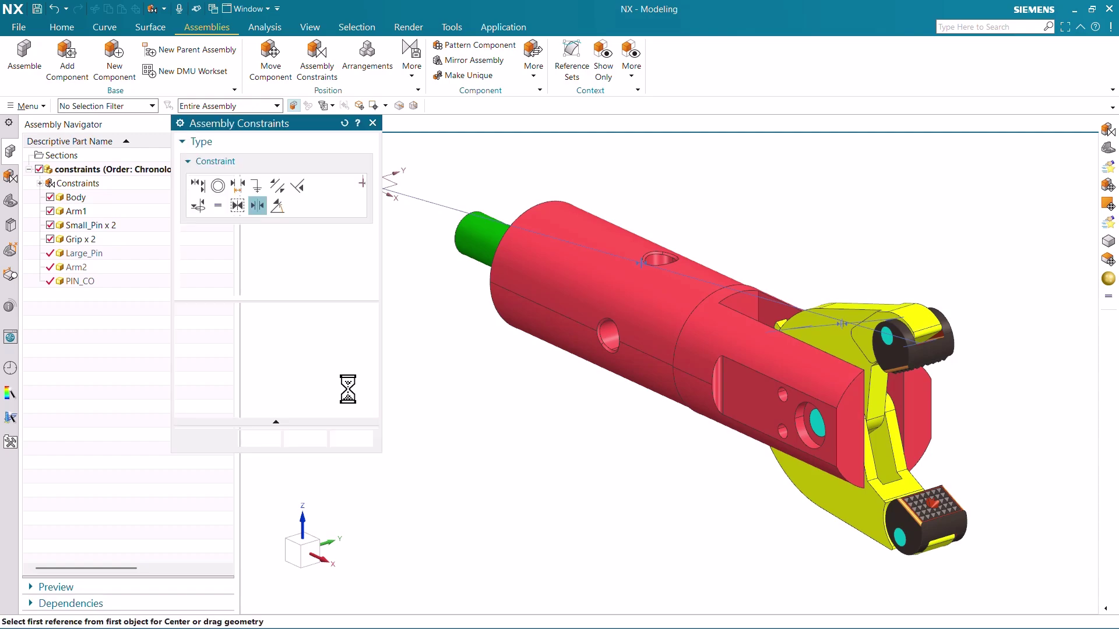
click(316, 335)
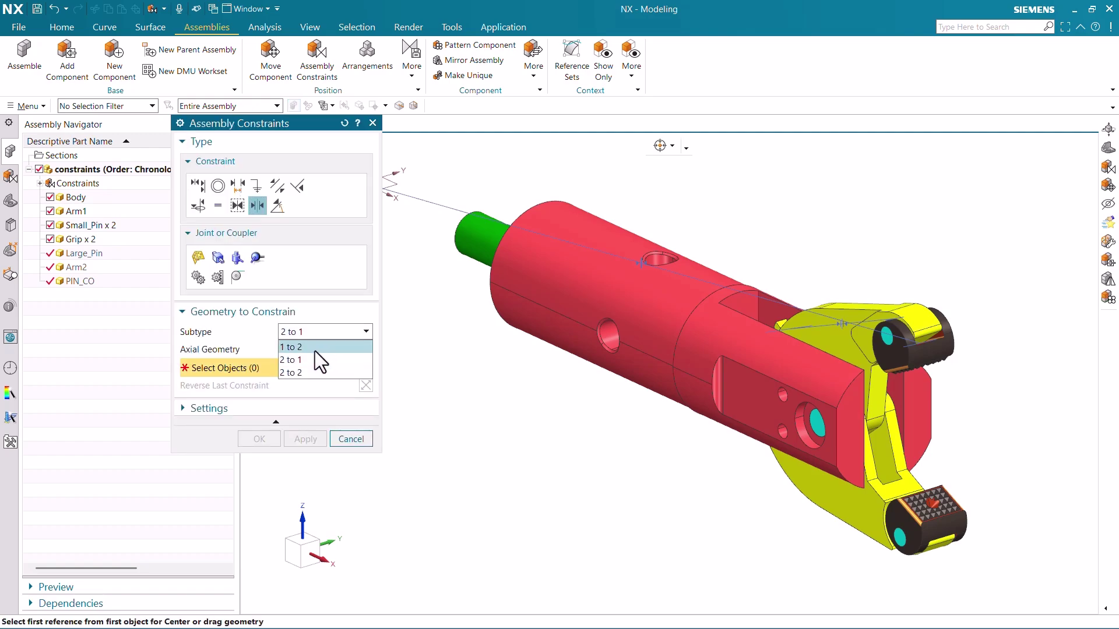
click(315, 348)
scroll(552, 420, down, 3)
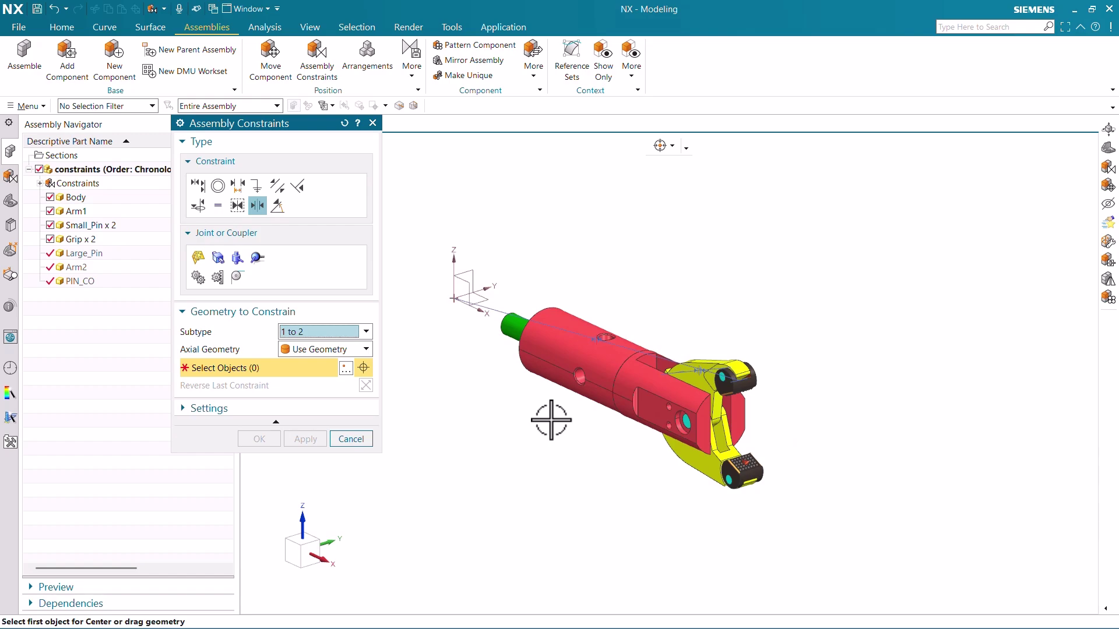
click(362, 440)
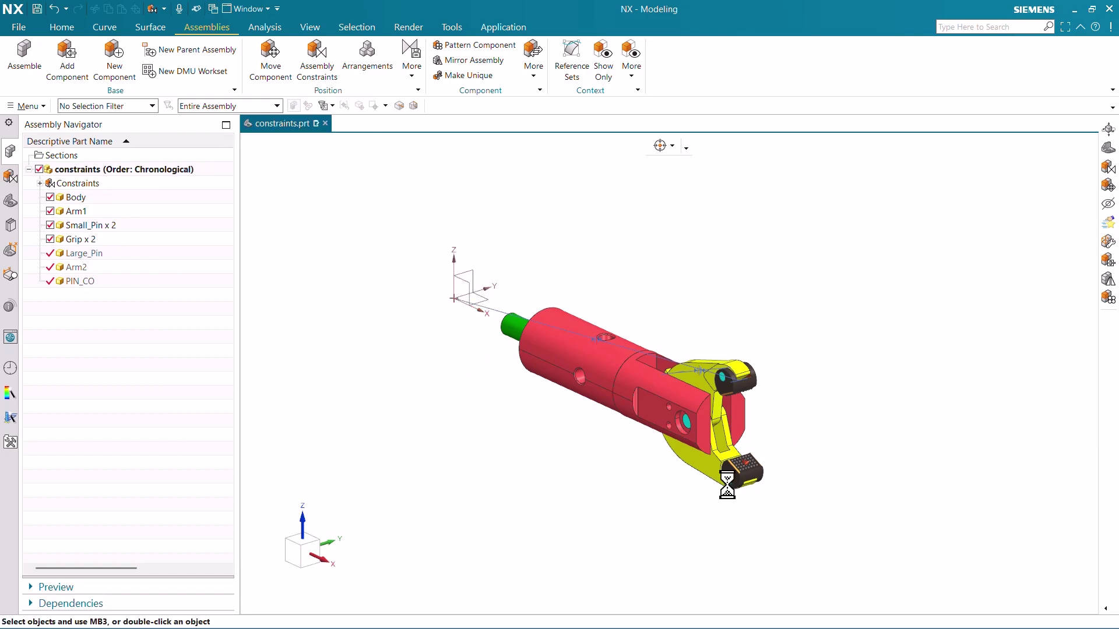
Move the lower grip about 54 mm off its arm end with Move Component.
scroll(727, 484, up, 5)
right_click(759, 472)
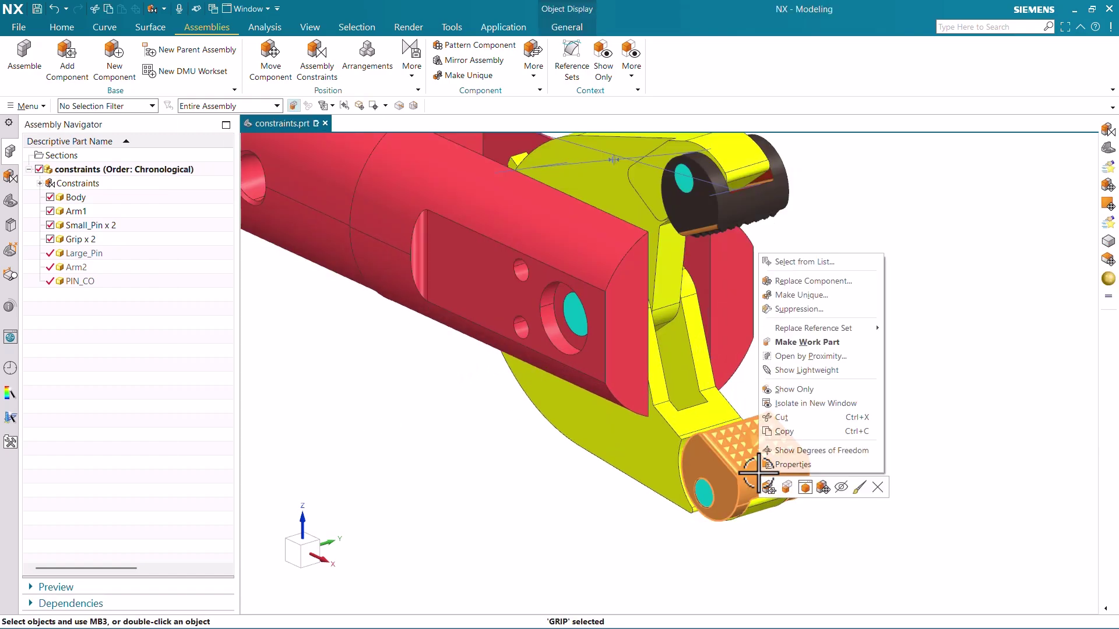
click(823, 488)
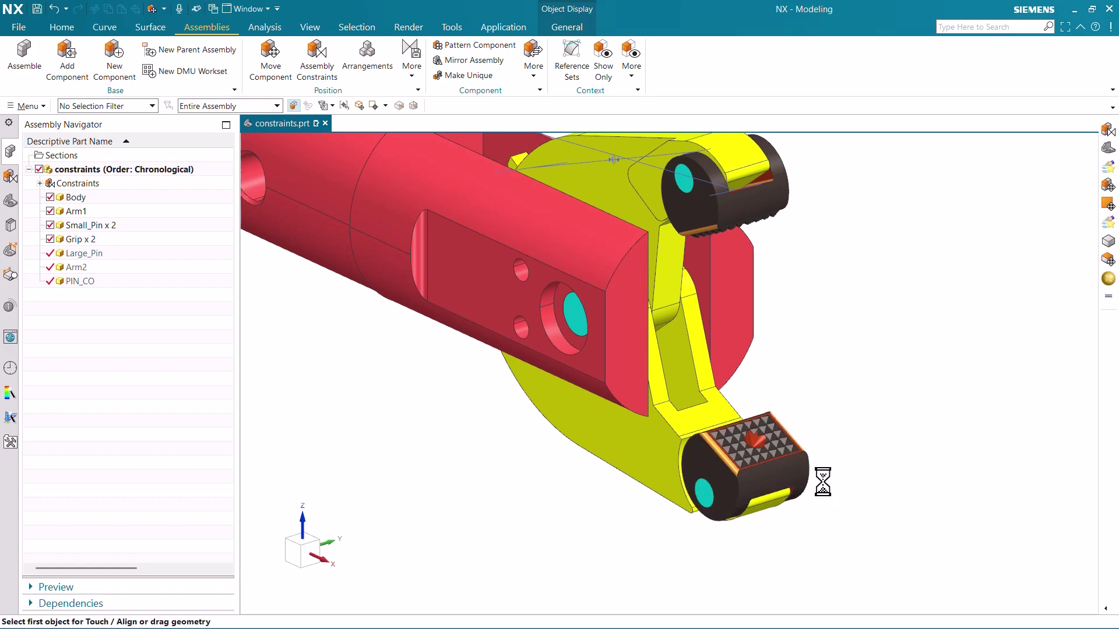
drag(699, 484, 845, 410)
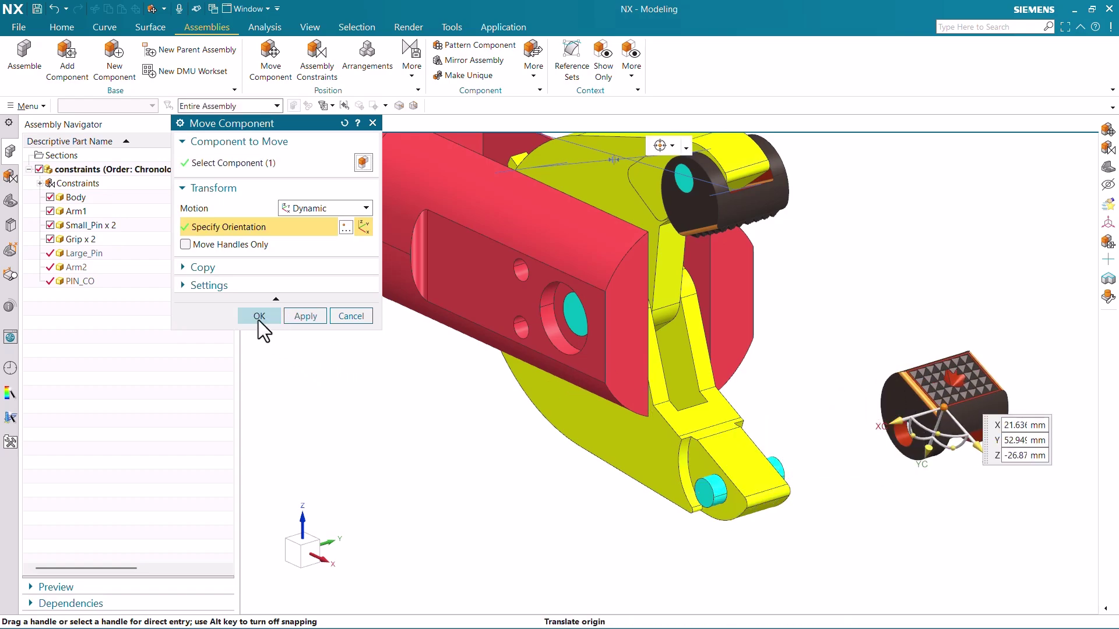
click(259, 318)
scroll(745, 444, down, 5)
scroll(745, 444, down, 3)
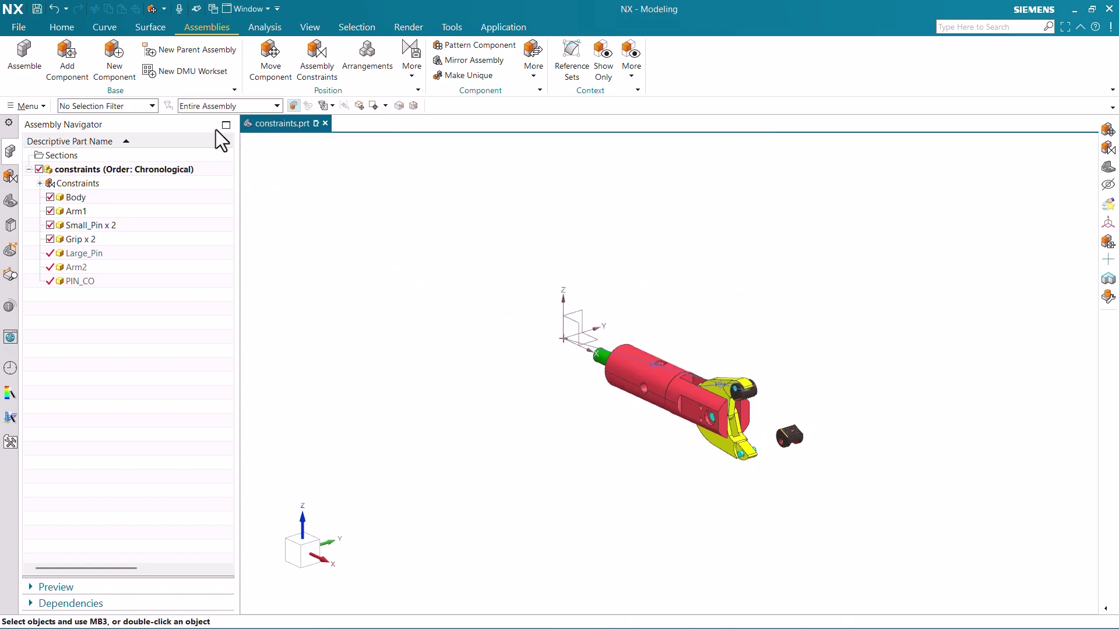
click(313, 67)
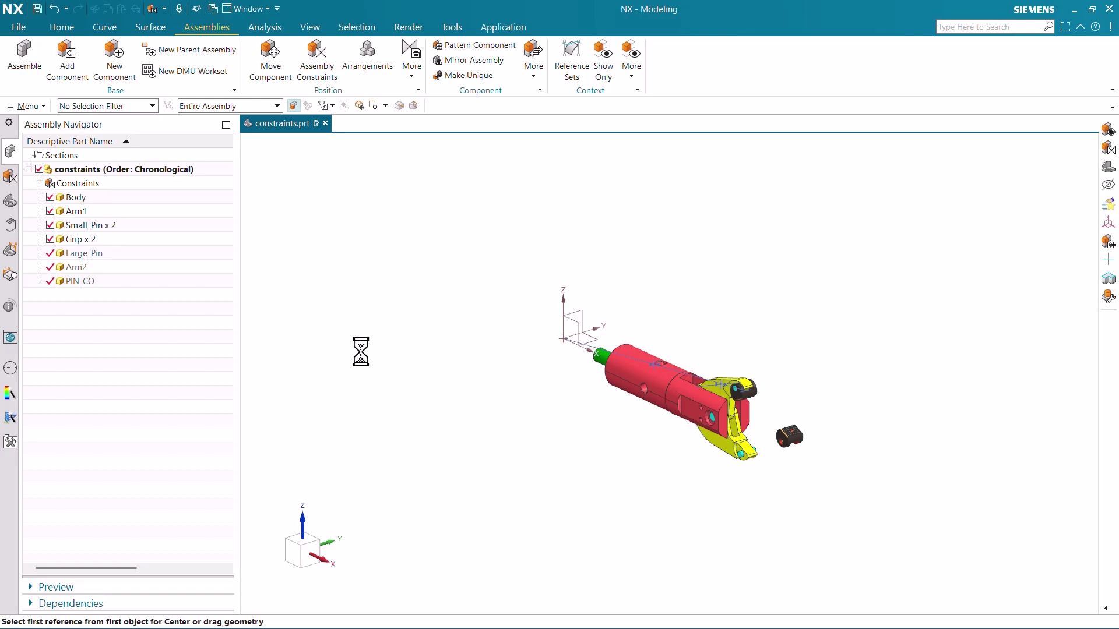
Set the Center subtype to 1 to 2 and pick the datum XZ plane.
click(327, 334)
click(318, 351)
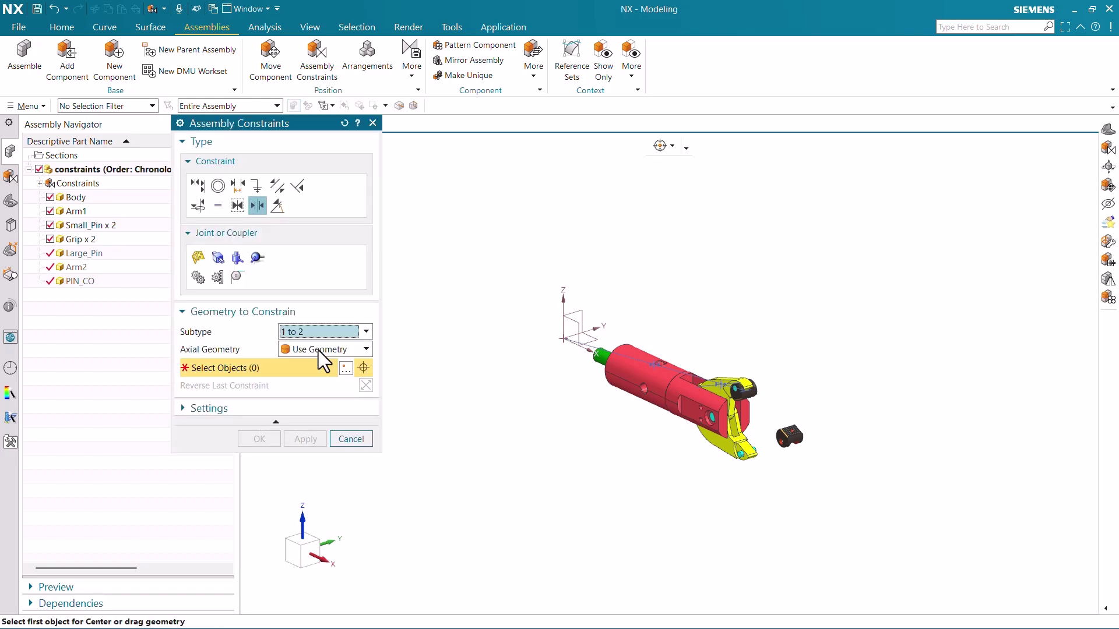
click(579, 326)
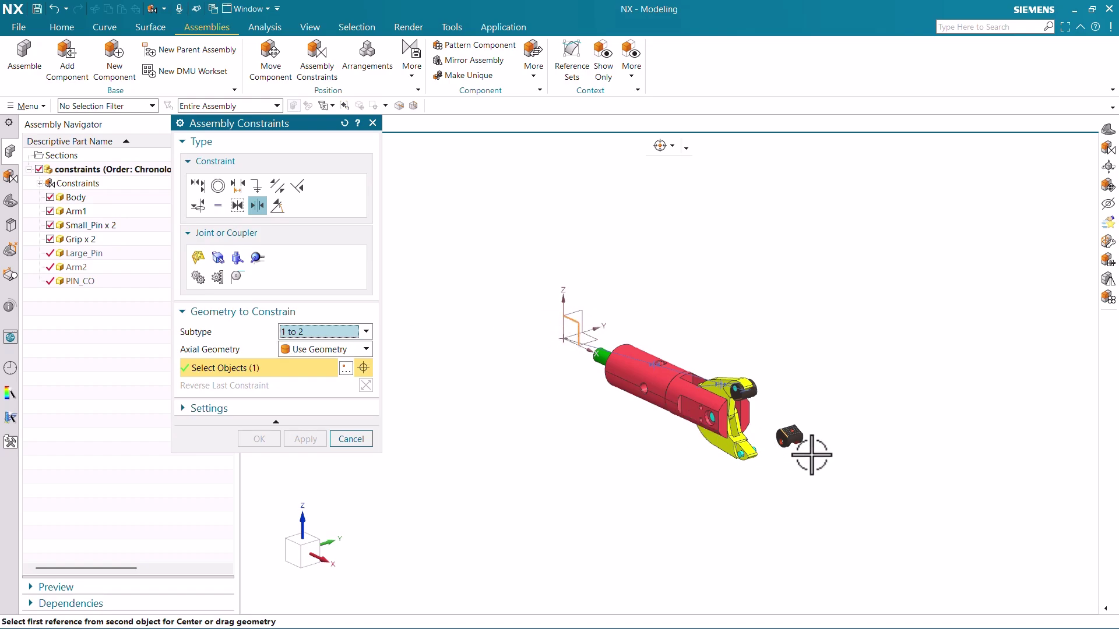
Pick both side faces of the loose grip and apply the constraint.
scroll(812, 454, up, 5)
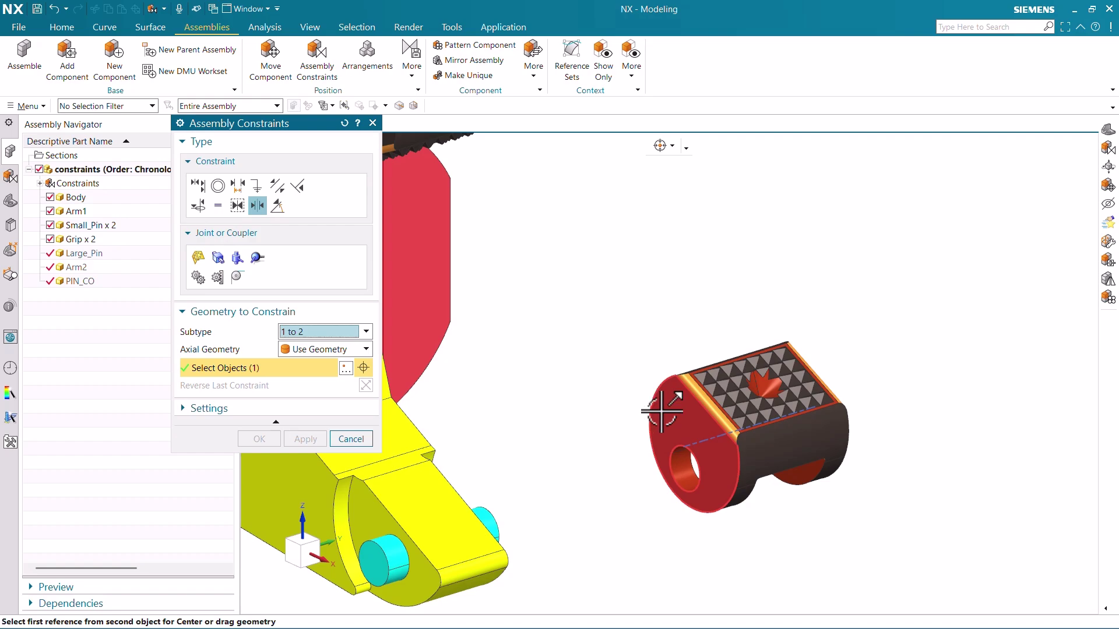
click(662, 411)
scroll(670, 402, down, 3)
scroll(693, 408, up, 3)
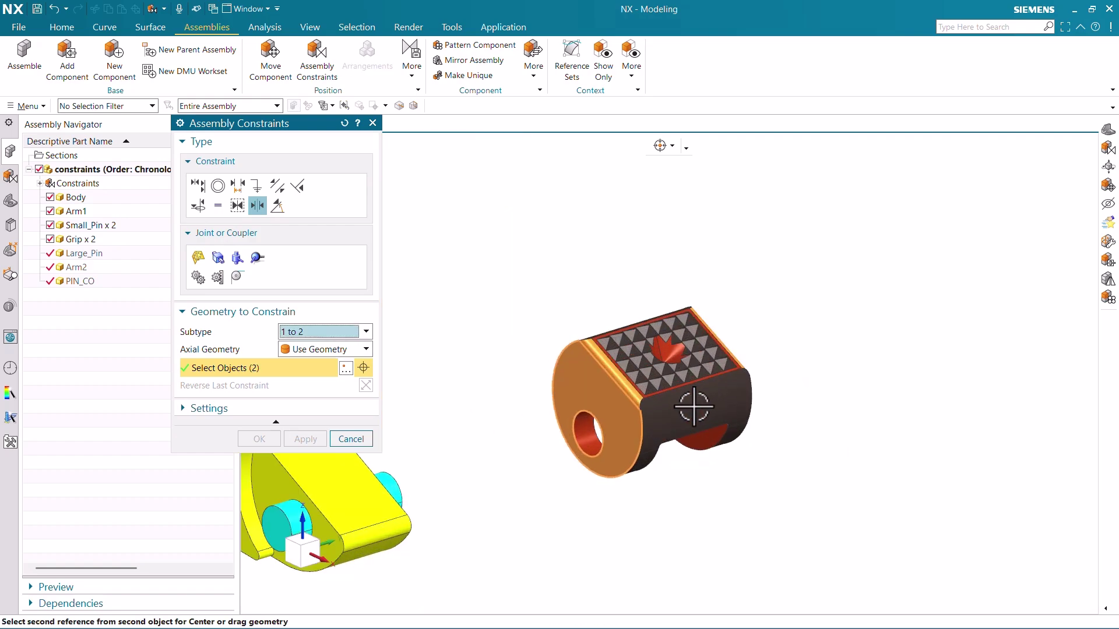
middle_drag(693, 408, 806, 401)
click(862, 350)
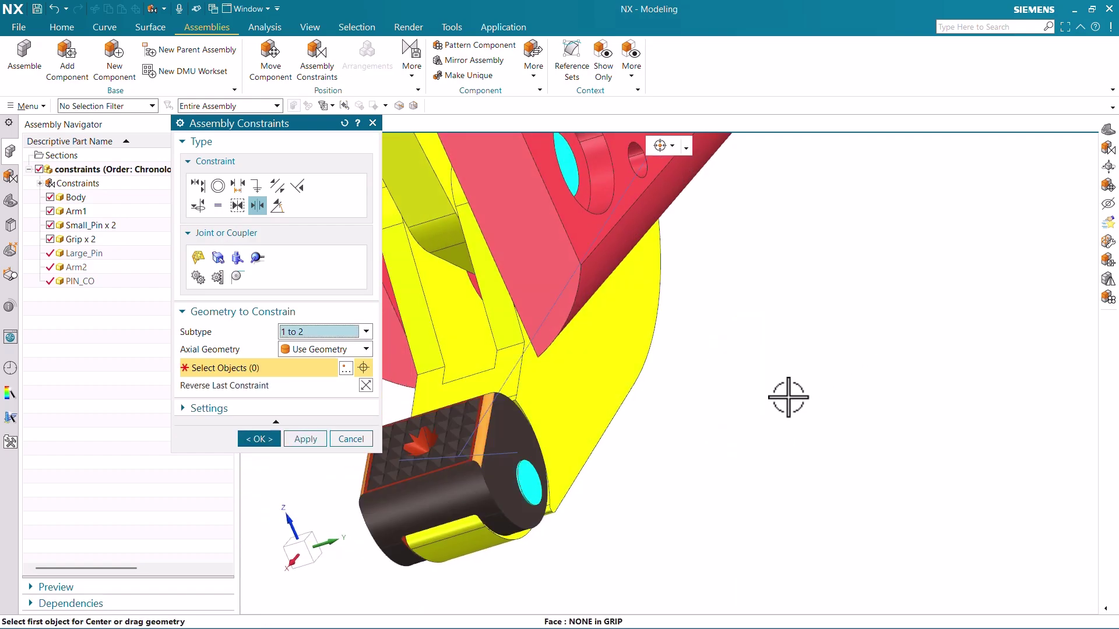
scroll(655, 457, down, 5)
click(258, 438)
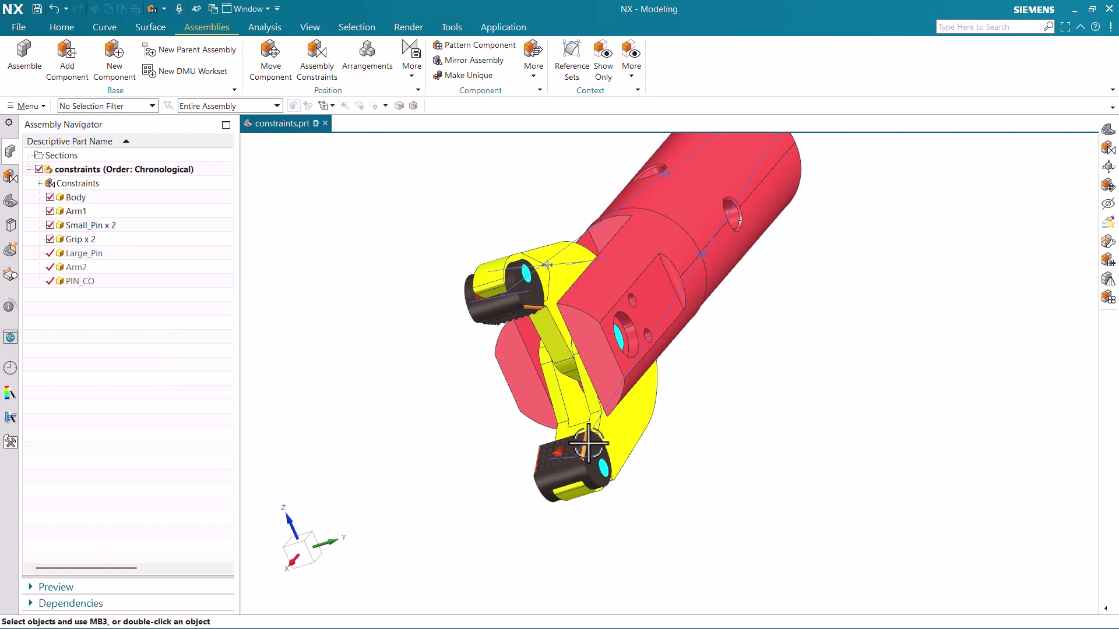
Inspect the re-centred grip from a top view, then fit the whole assembly in view.
middle_drag(589, 442, 614, 365)
key(F8)
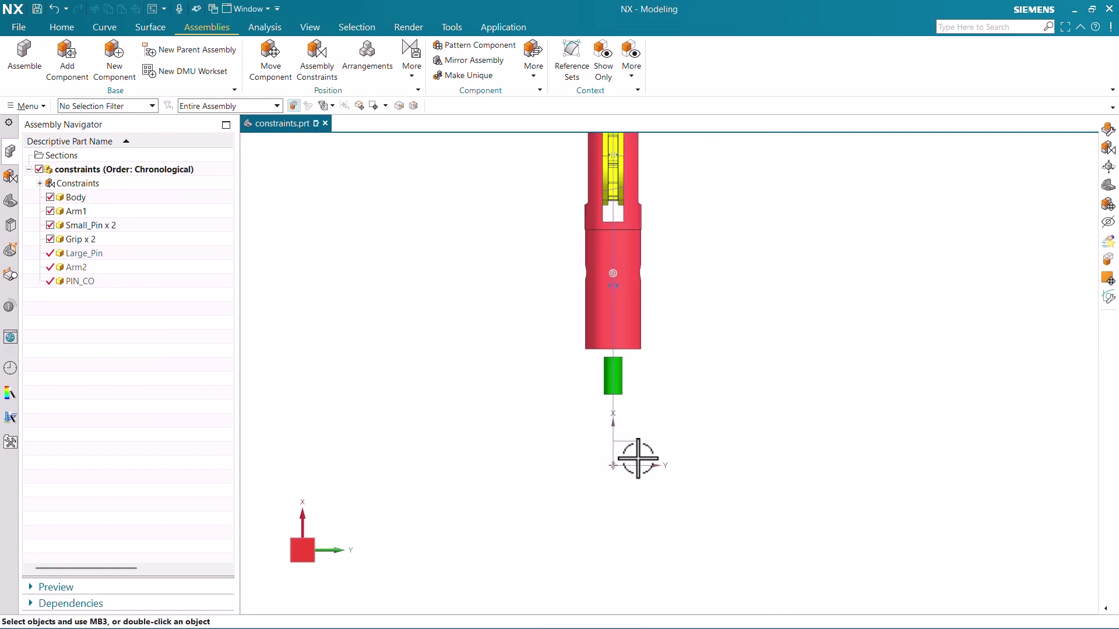
scroll(624, 349, up, 5)
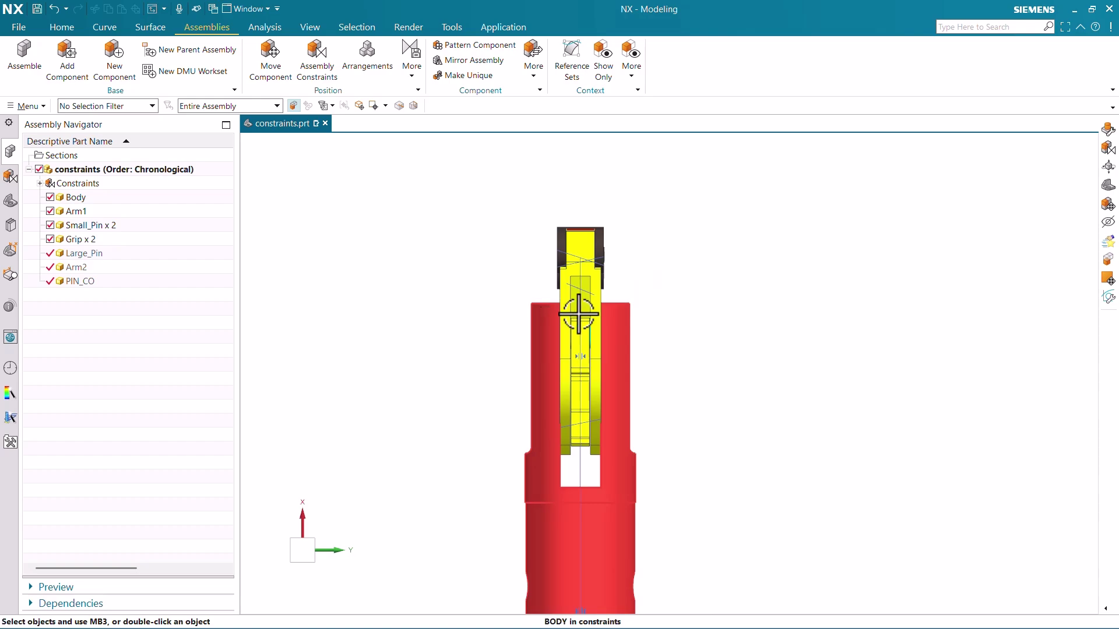
scroll(578, 314, down, 5)
middle_drag(574, 361, 607, 457)
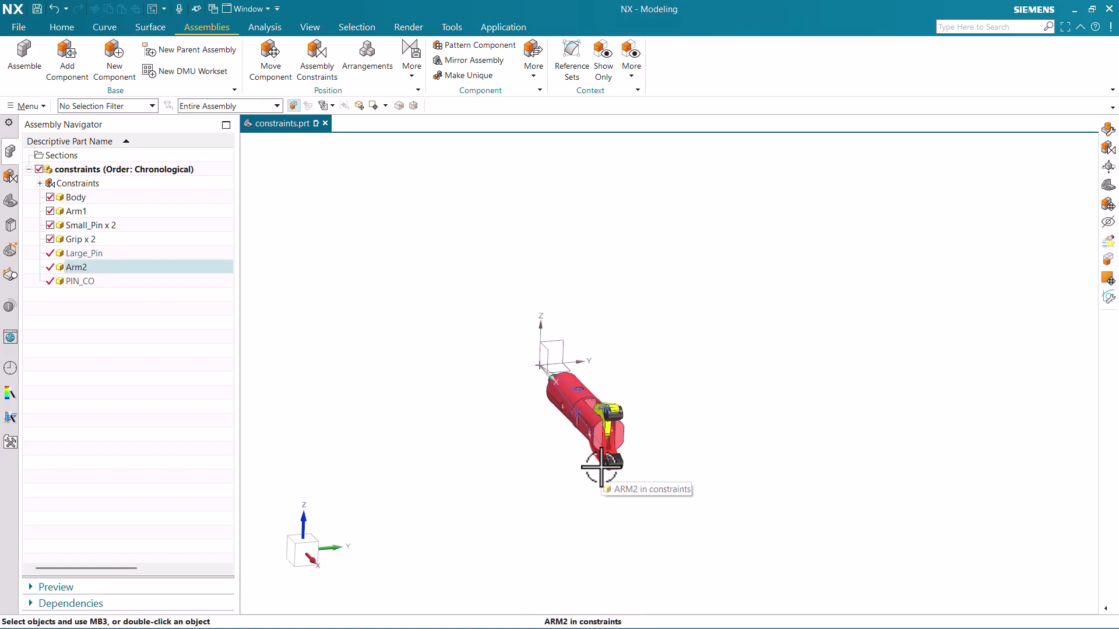
key(ctrl+f)
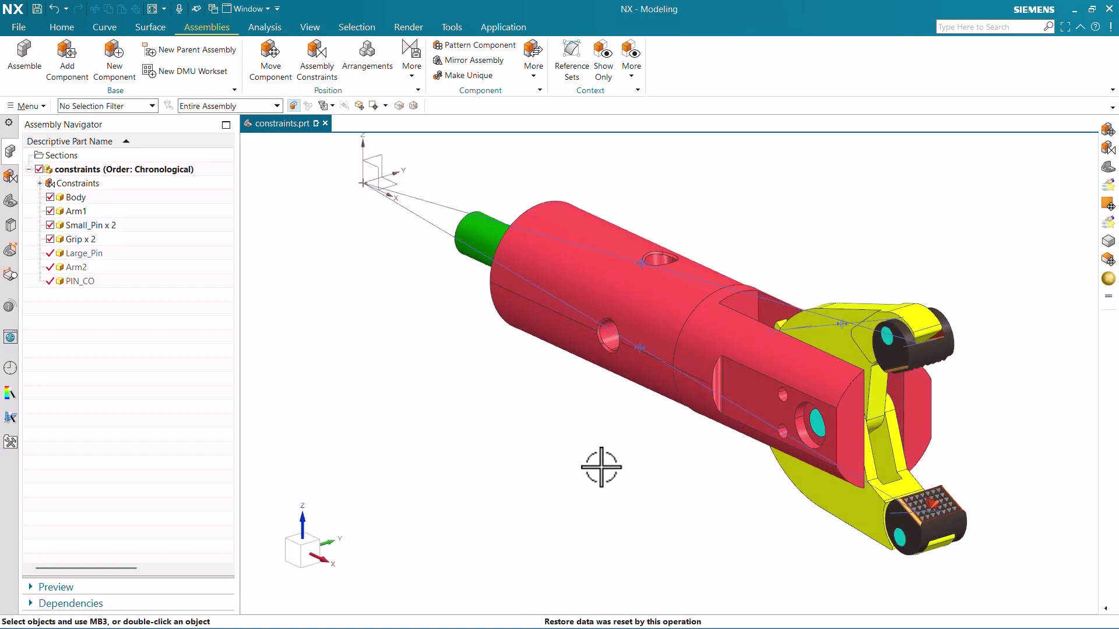
click(330, 73)
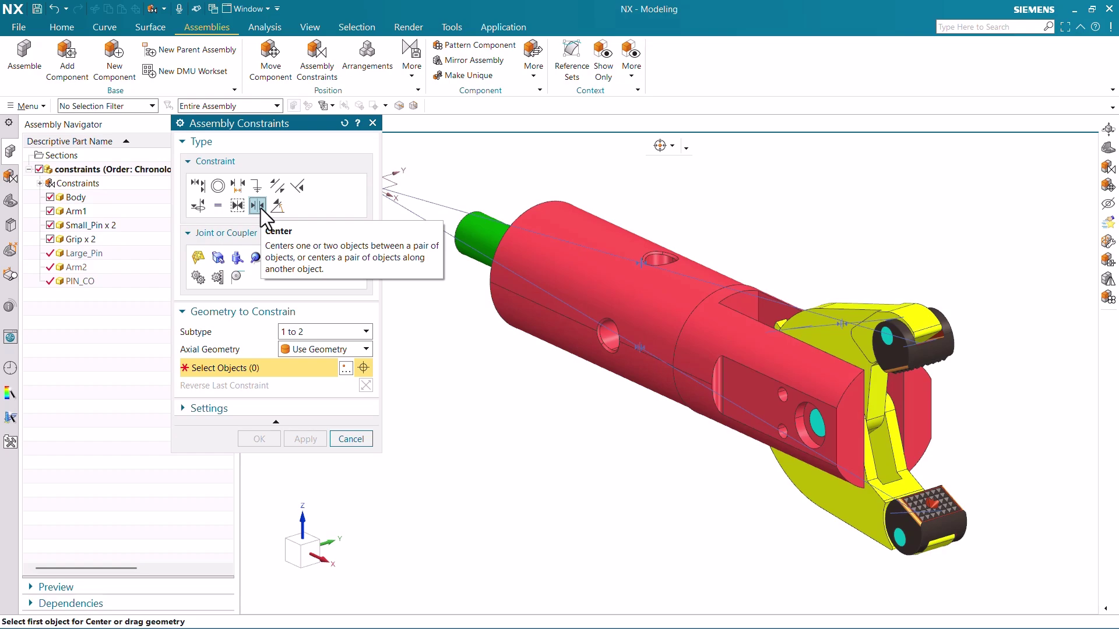
Keep the Center constraint on the 1 to 2 subtype, with Axial Geometry on Use Geometry.
click(310, 330)
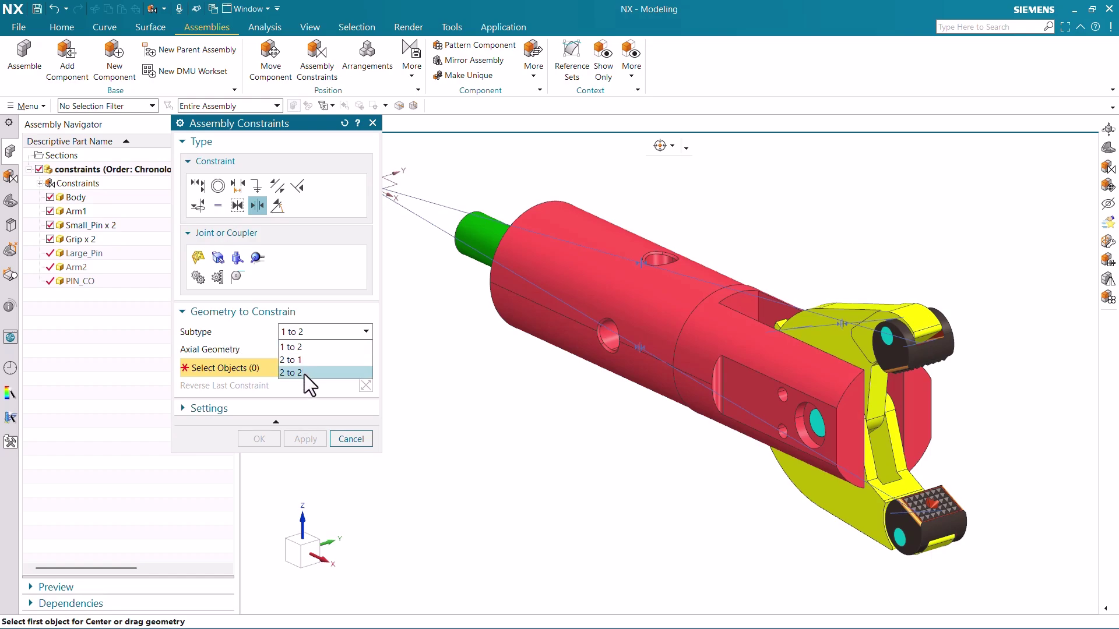
scroll(495, 400, down, 2)
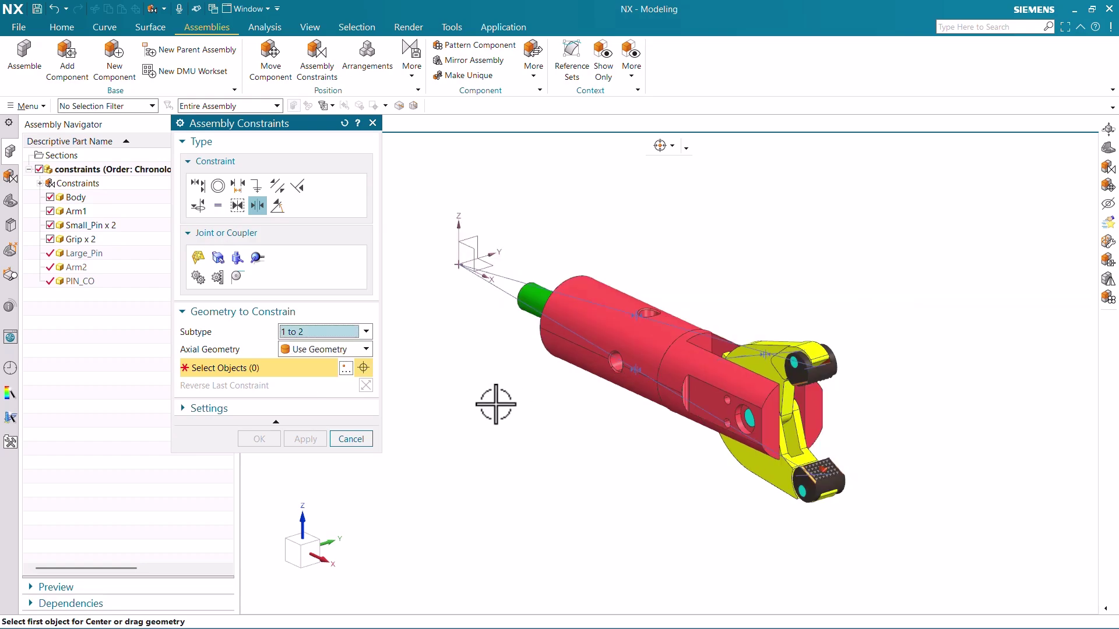